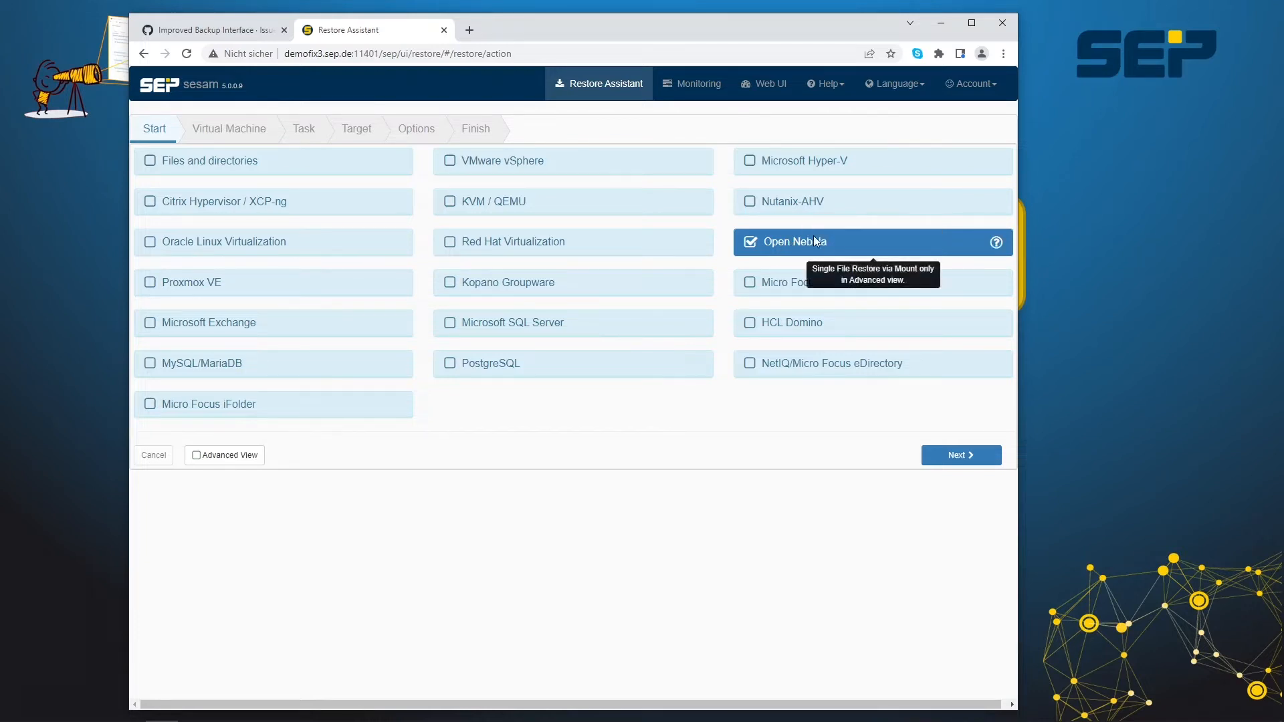
- Set up an Open Nebula restore of virtual machine 16 from the backup dated 18/05/2022 10:23
{"action": "left_click", "coordinate": [956, 455]}
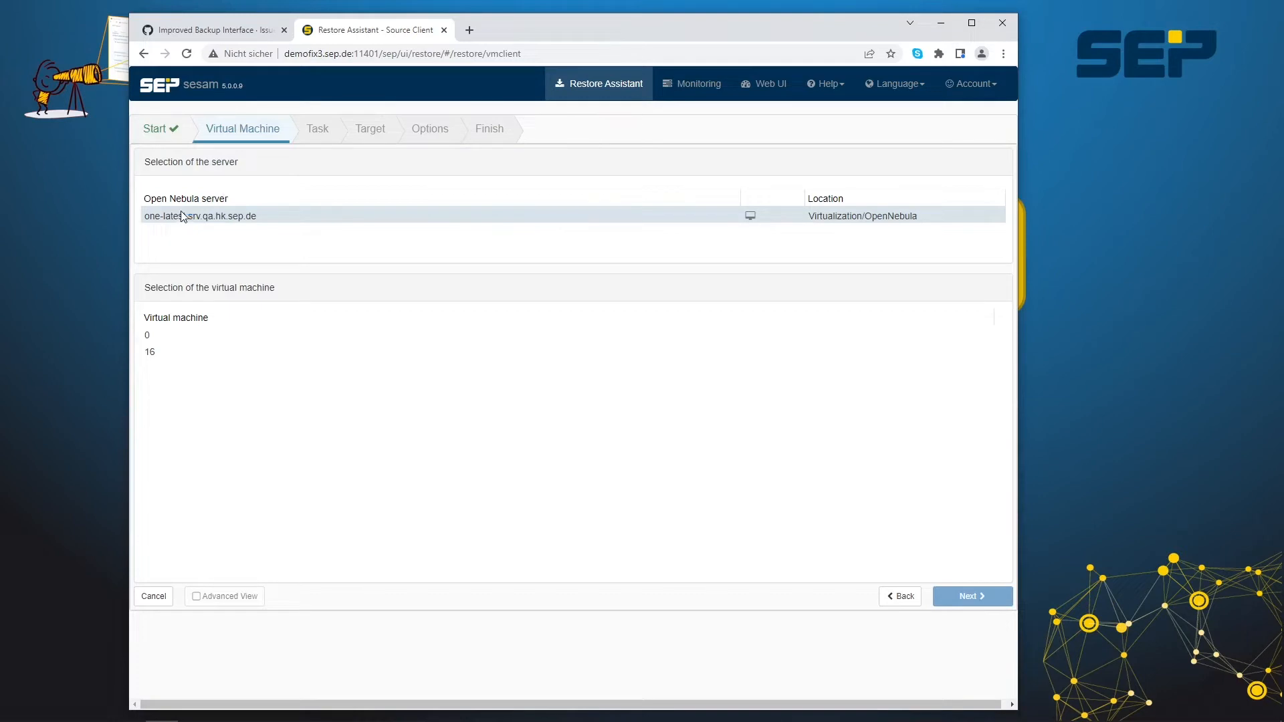
{"action": "left_click", "coordinate": [166, 354]}
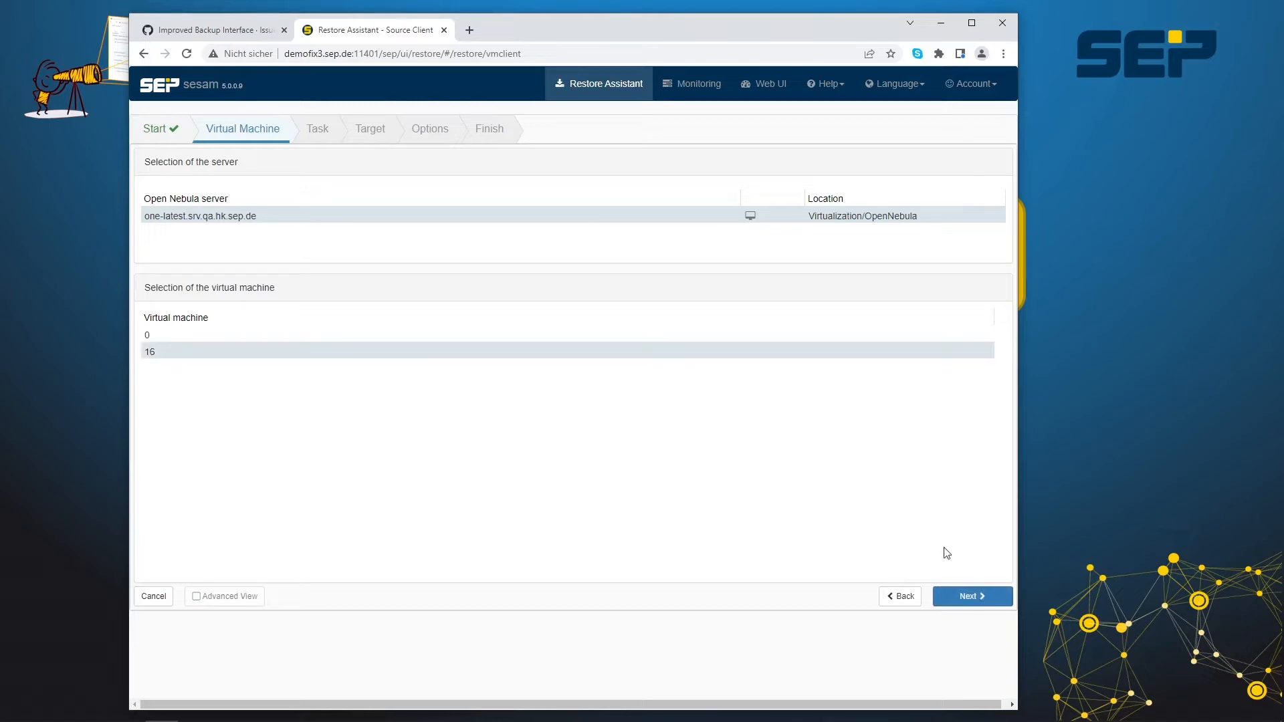
{"action": "left_click", "coordinate": [969, 598]}
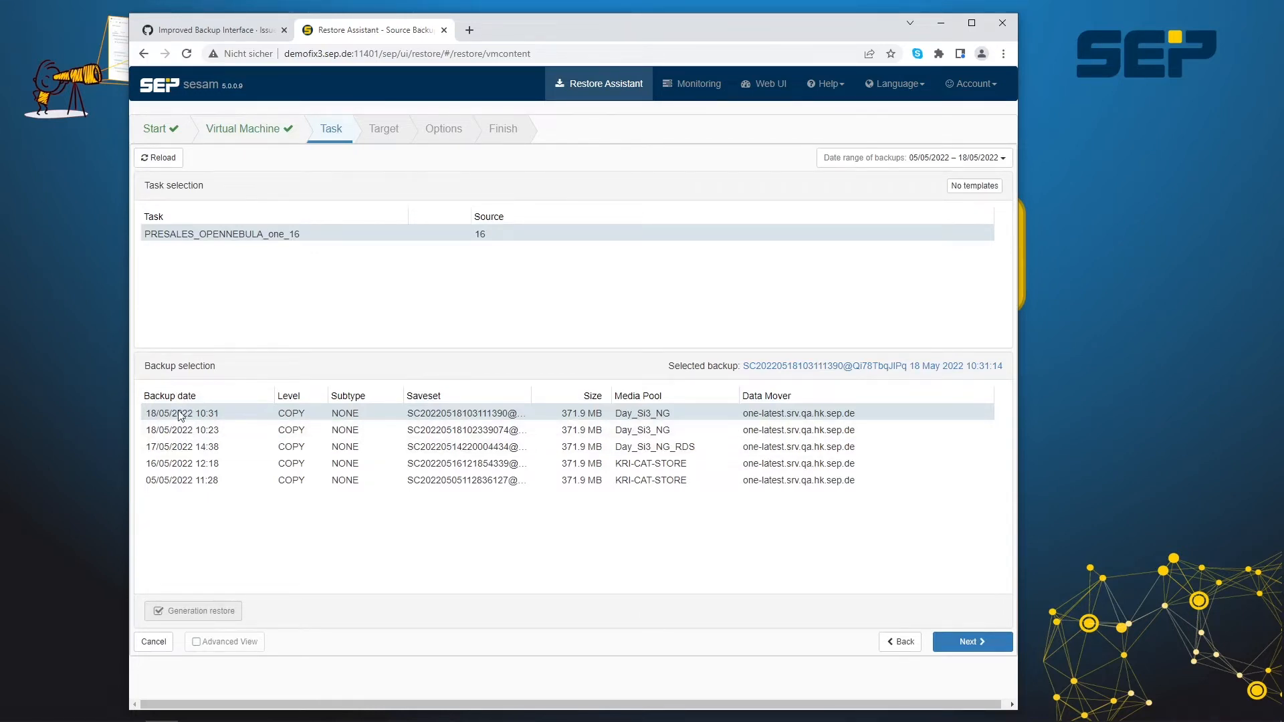
{"action": "left_click", "coordinate": [460, 435]}
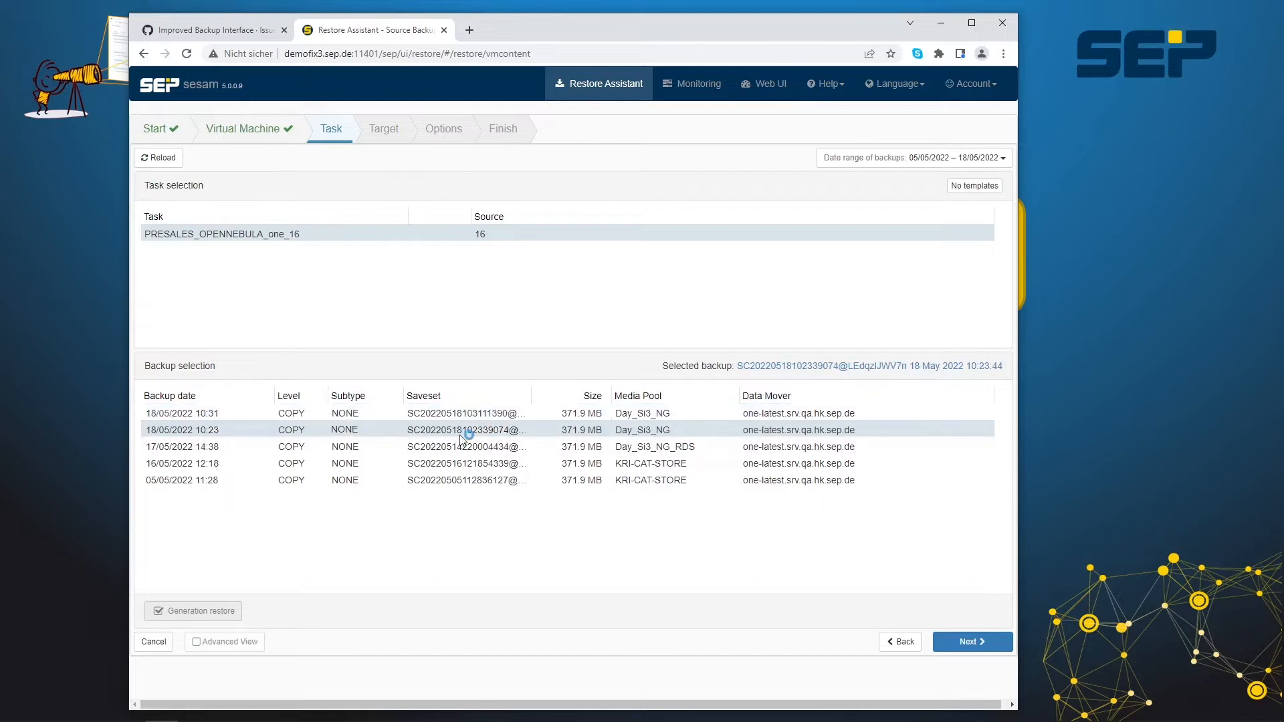
{"action": "left_click", "coordinate": [979, 643]}
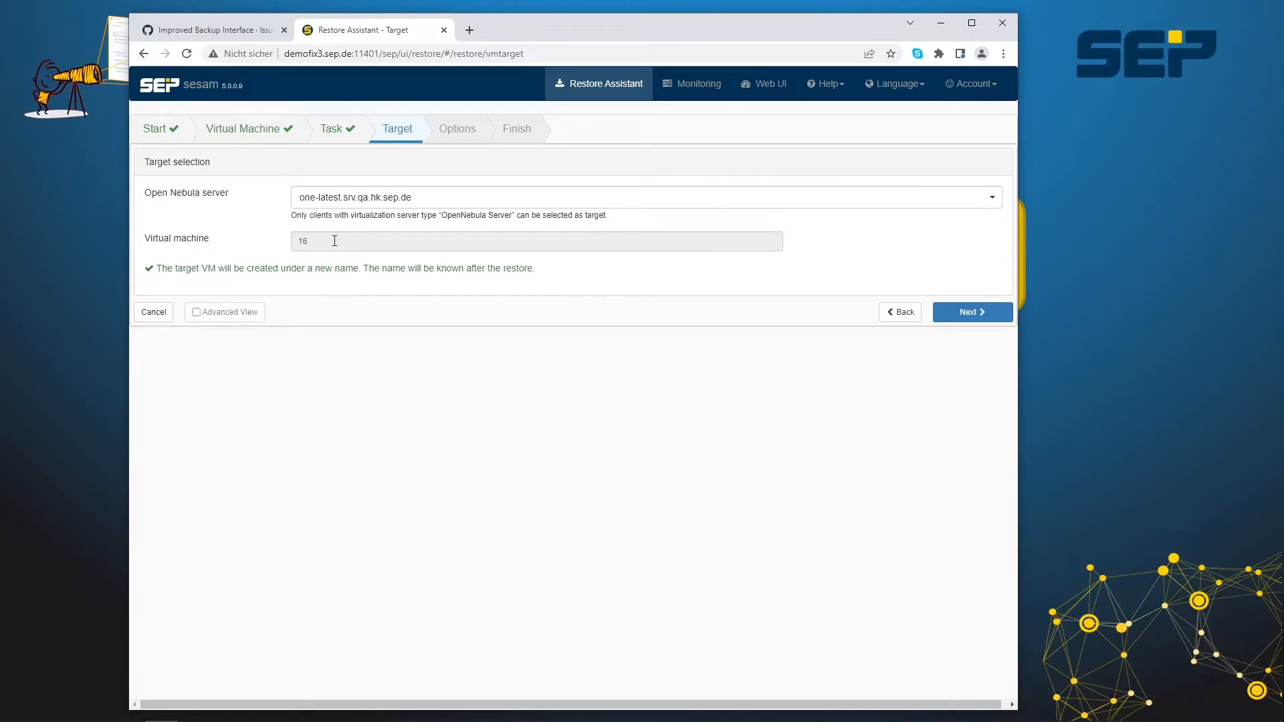
- Review the target, advanced restore options and summary of the complete VM restore, and cancel it without starting
{"action": "left_click", "coordinate": [965, 316]}
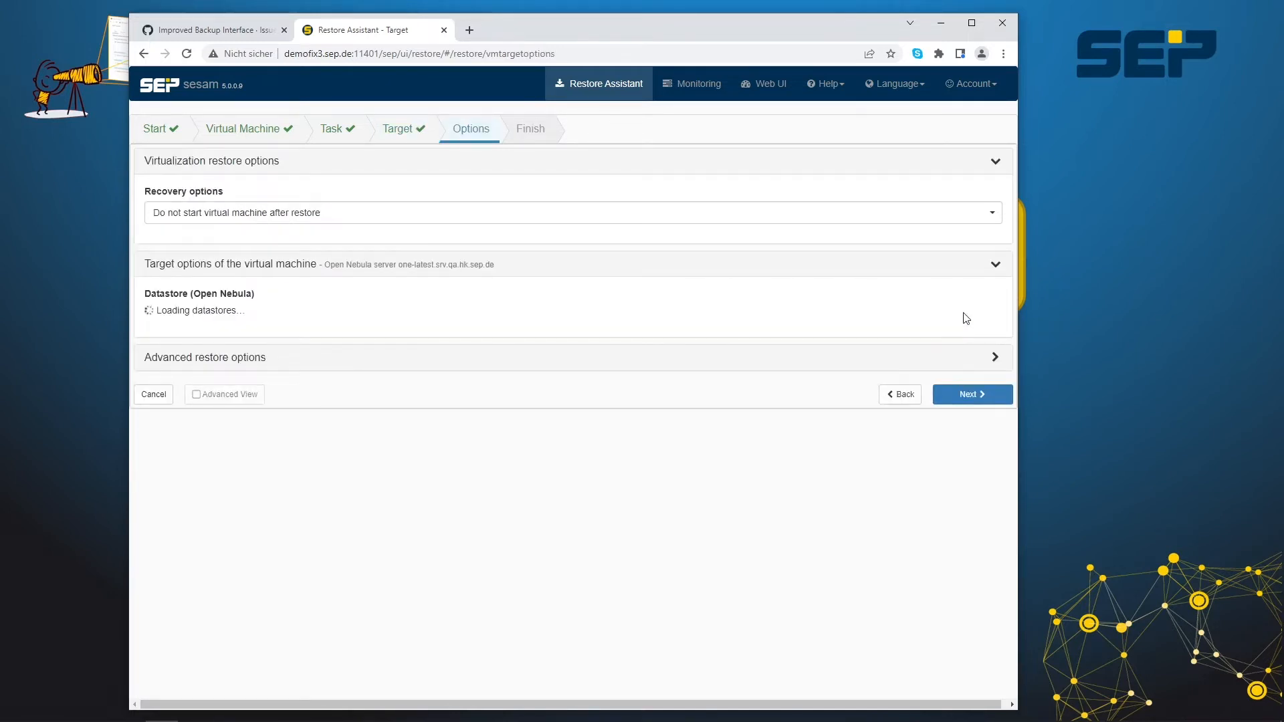
{"action": "left_click", "coordinate": [992, 365]}
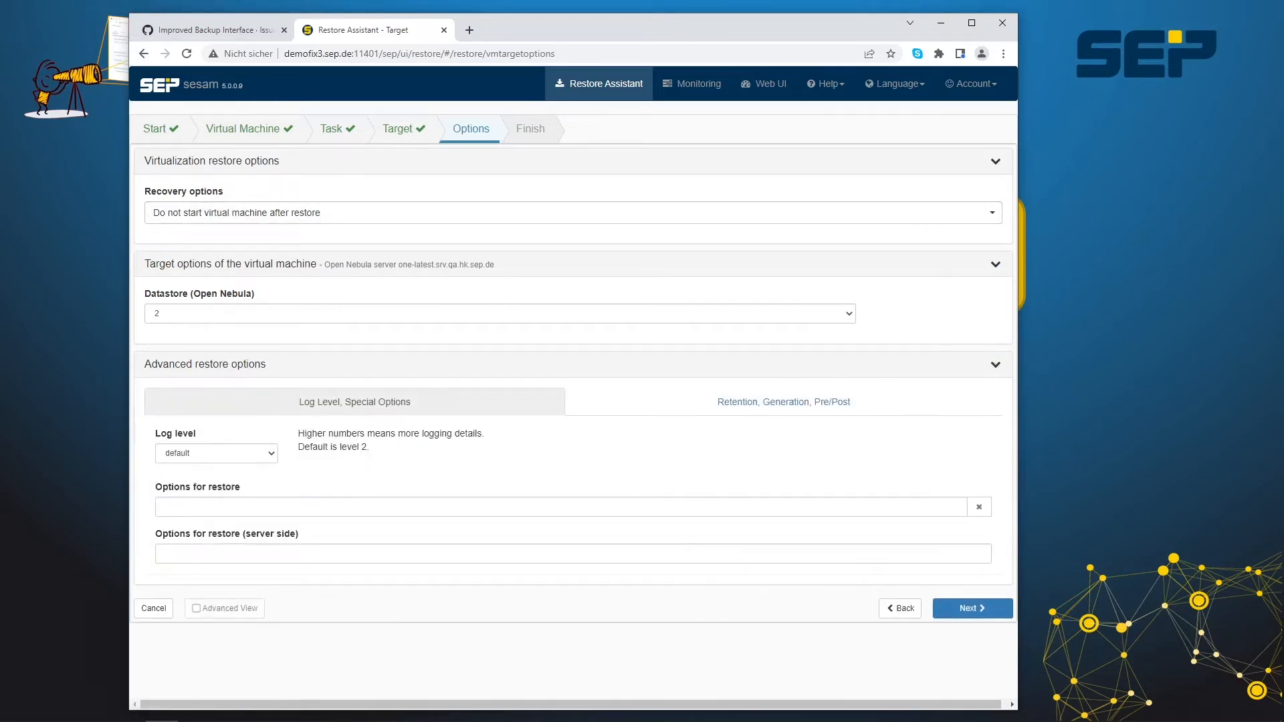
{"action": "left_click", "coordinate": [996, 369]}
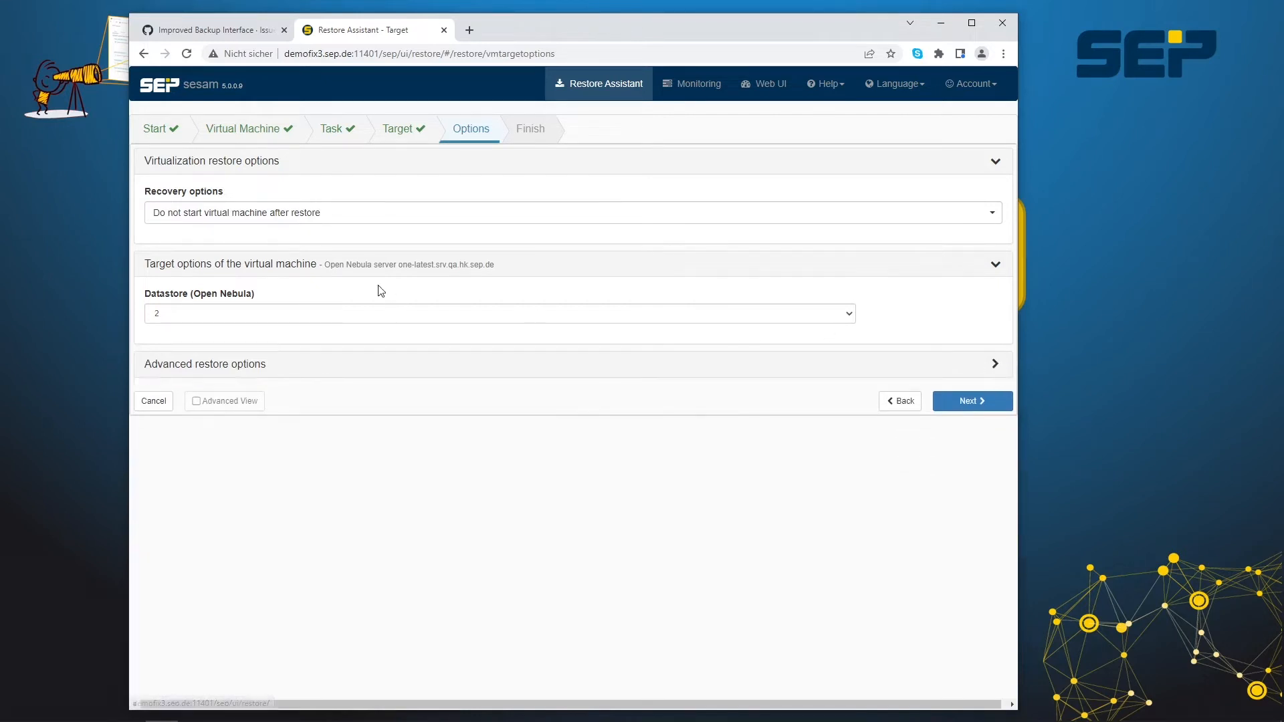
{"action": "left_click", "coordinate": [973, 401]}
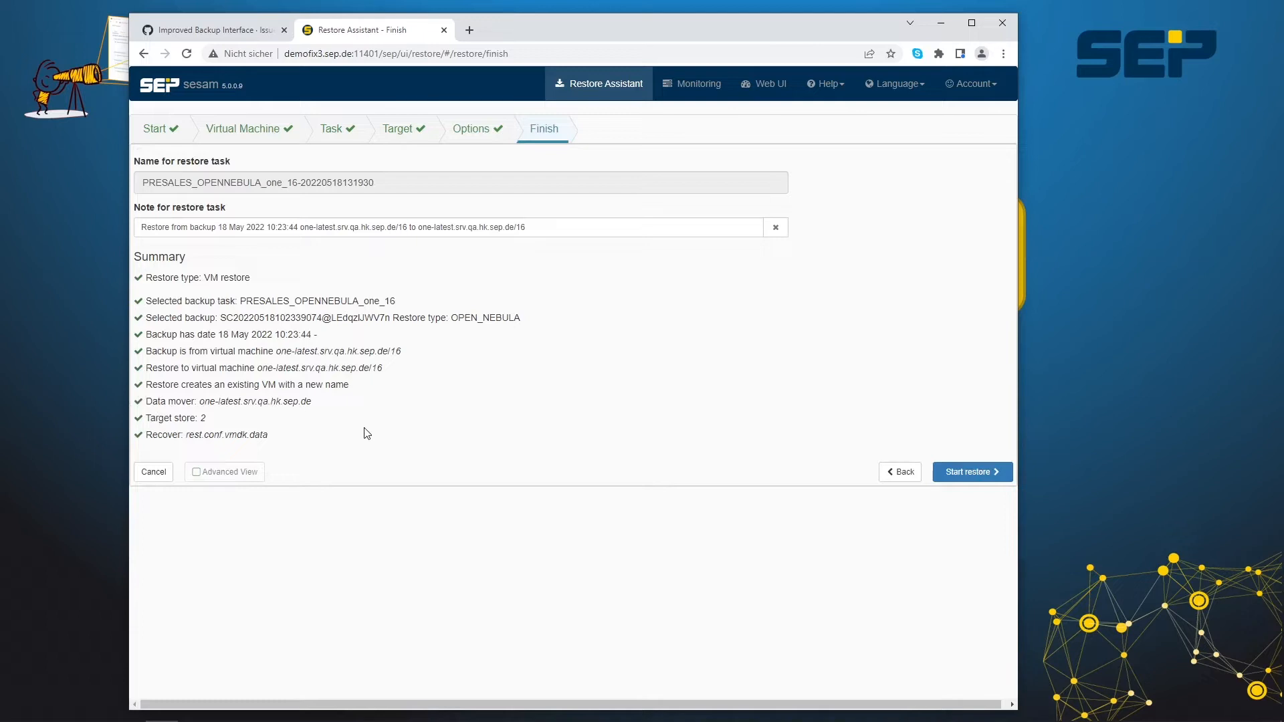
{"action": "left_click", "coordinate": [150, 473]}
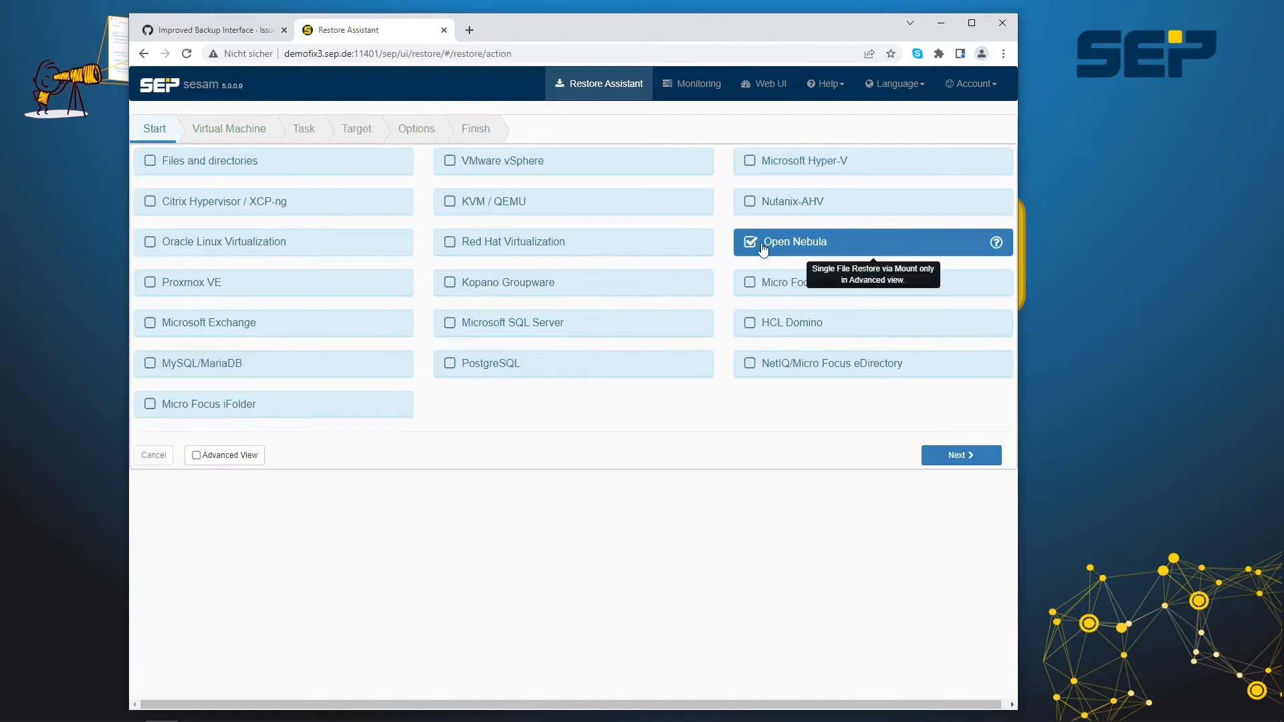
- Enable the advanced view for the Open Nebula restore and choose virtual machine 16 as the source
{"action": "left_click", "coordinate": [223, 456]}
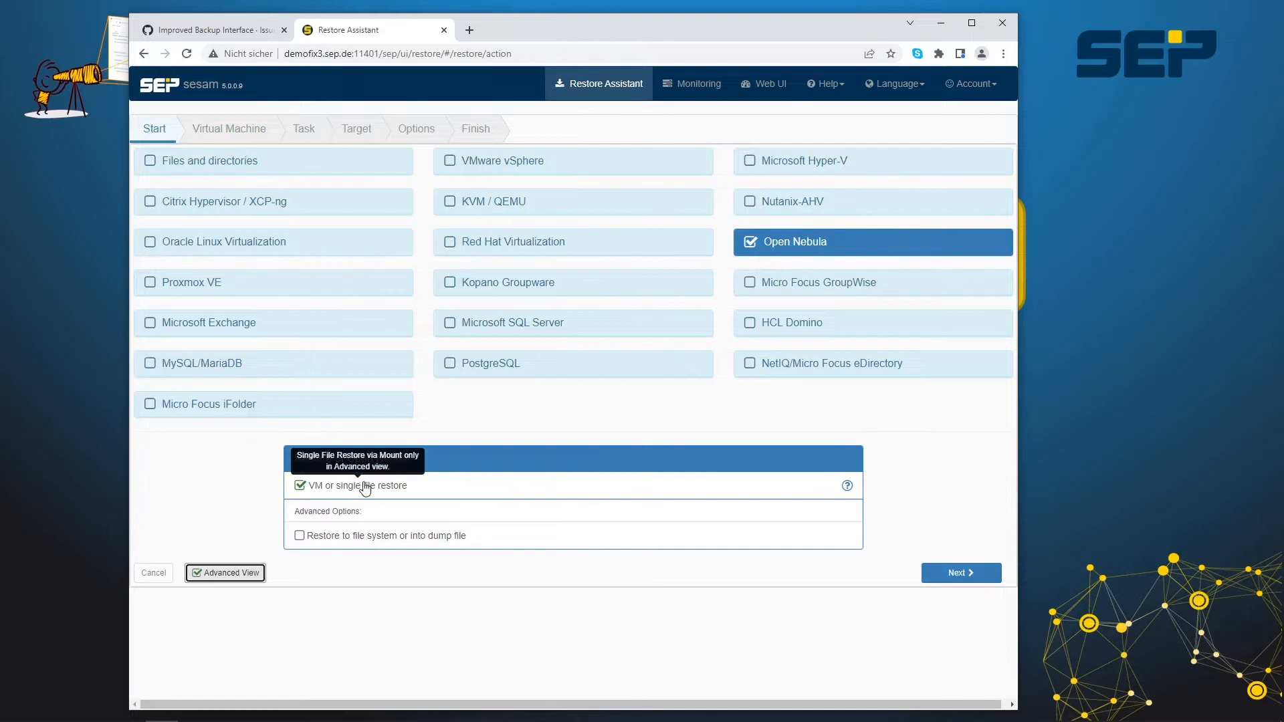
{"action": "left_click", "coordinate": [963, 573]}
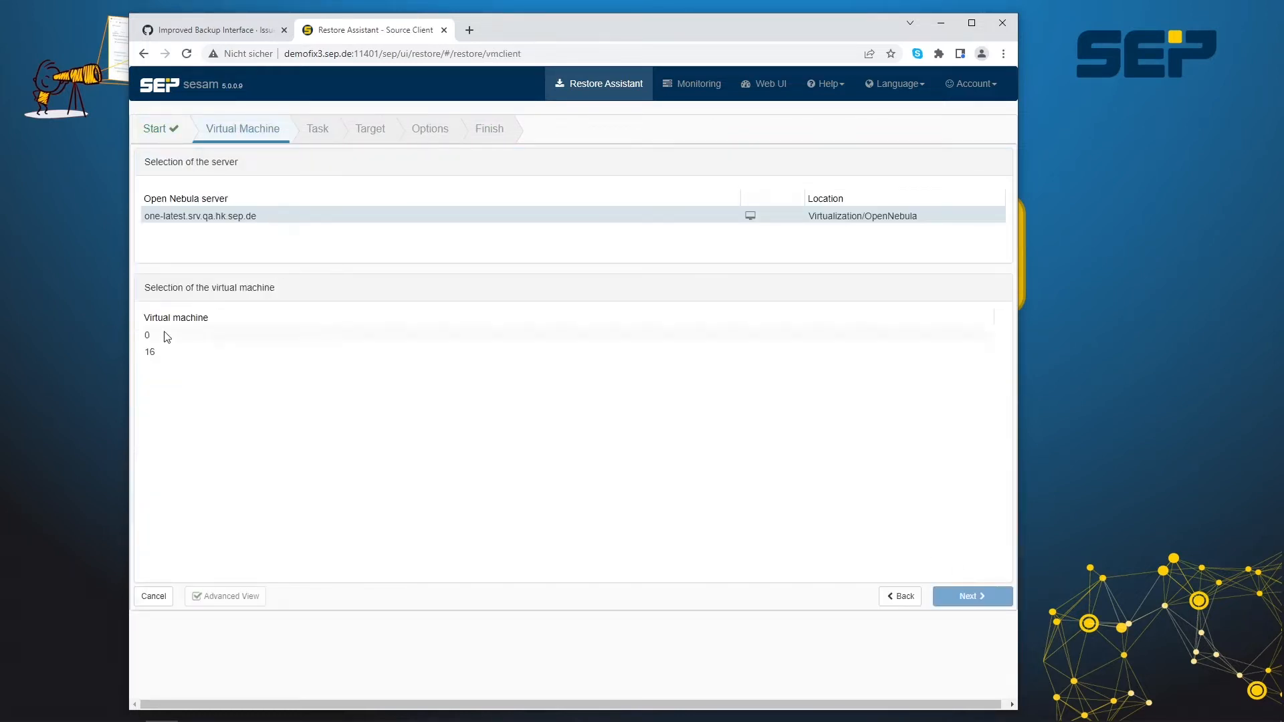
{"action": "left_click", "coordinate": [155, 352]}
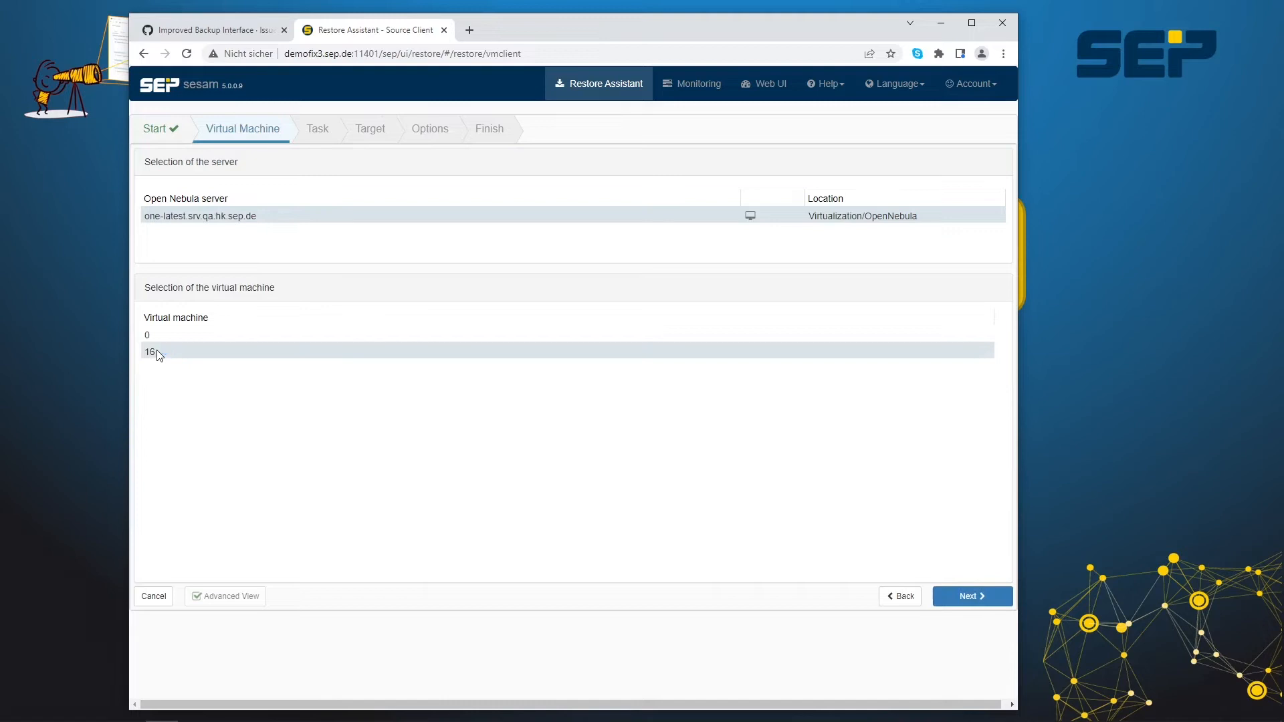
{"action": "left_click", "coordinate": [970, 596]}
- Choose single file restore from the 18/05/2022 10:23 backup and mount that backup in the filesystem of demofix3.sep.de
{"action": "left_click", "coordinate": [295, 428]}
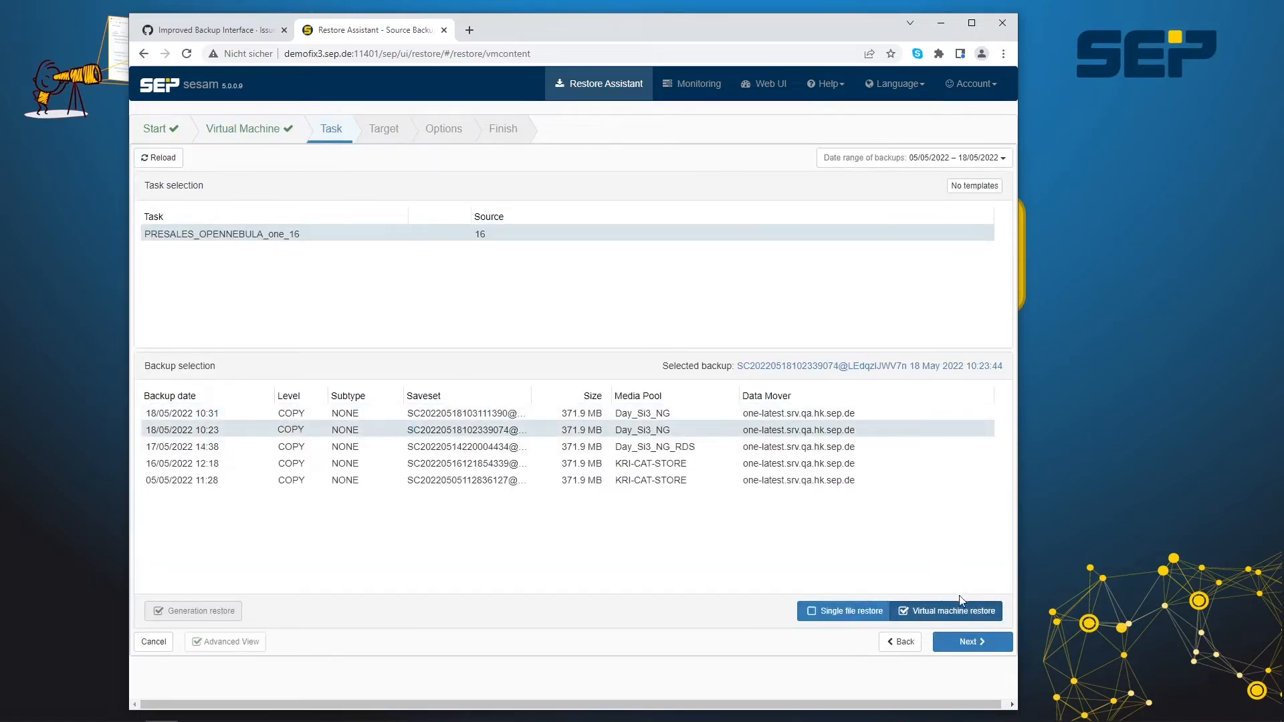
{"action": "left_click", "coordinate": [843, 611]}
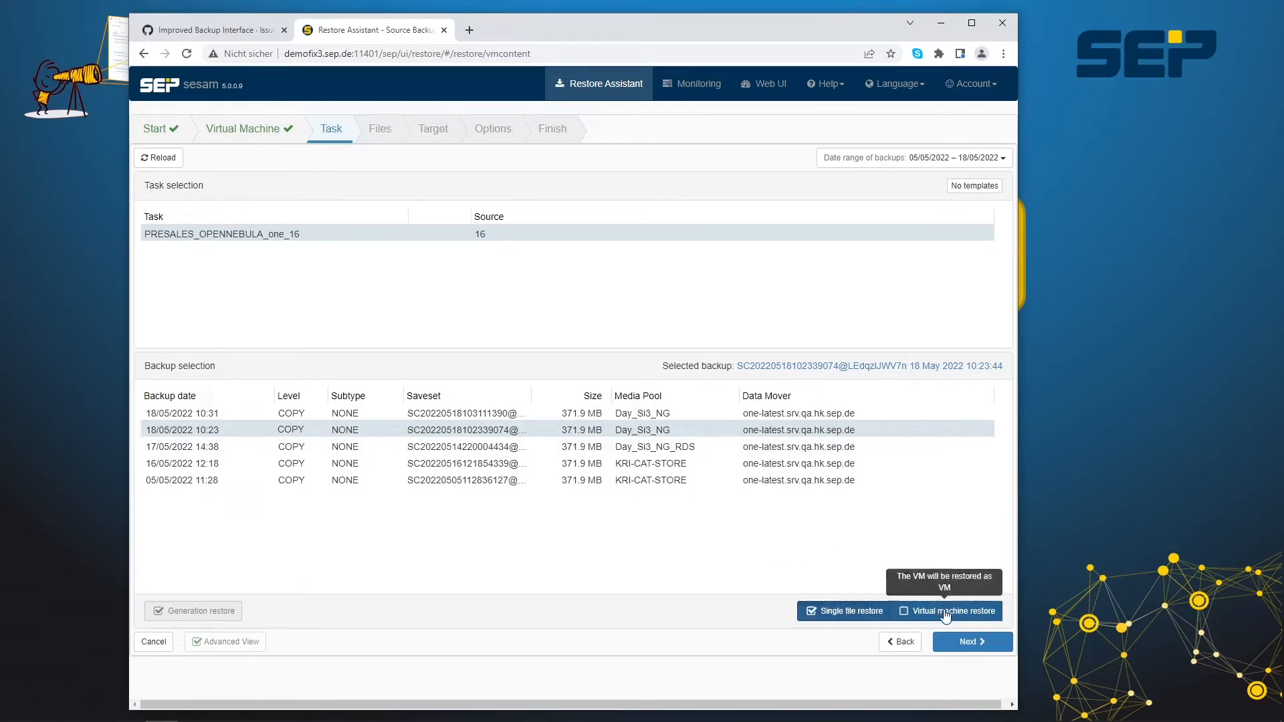
{"action": "left_click", "coordinate": [966, 642]}
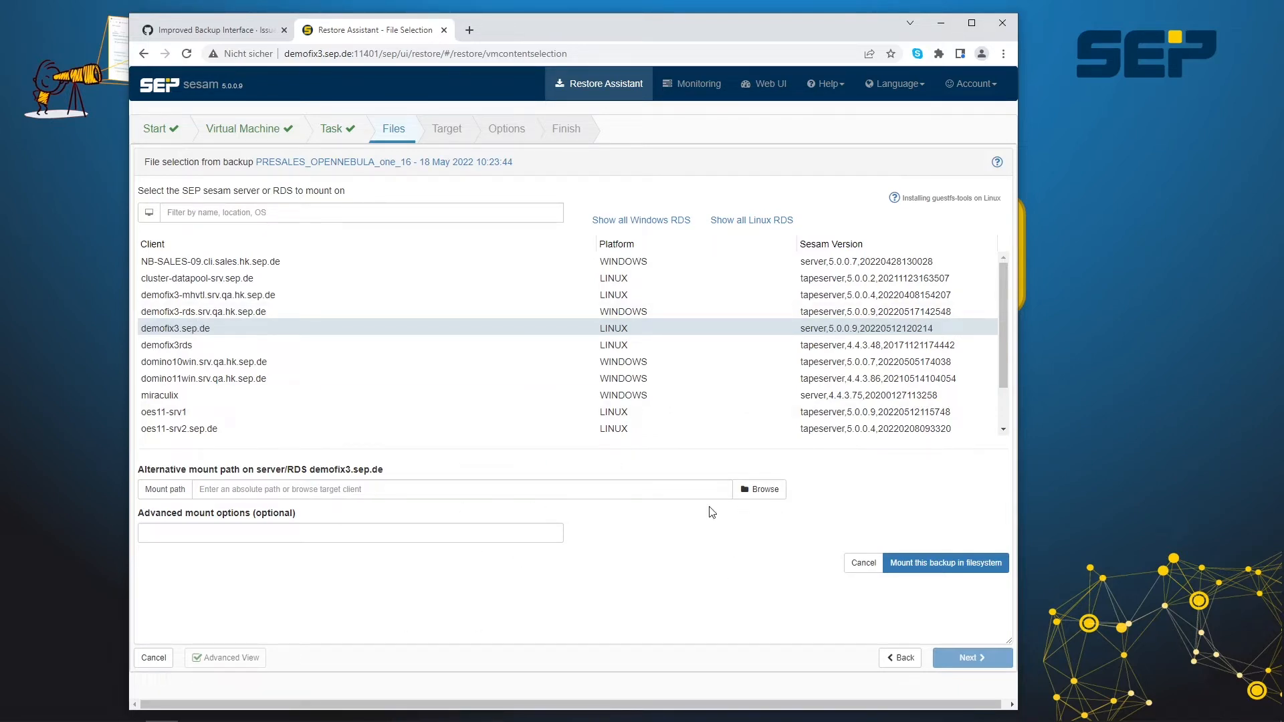
{"action": "left_click", "coordinate": [952, 566]}
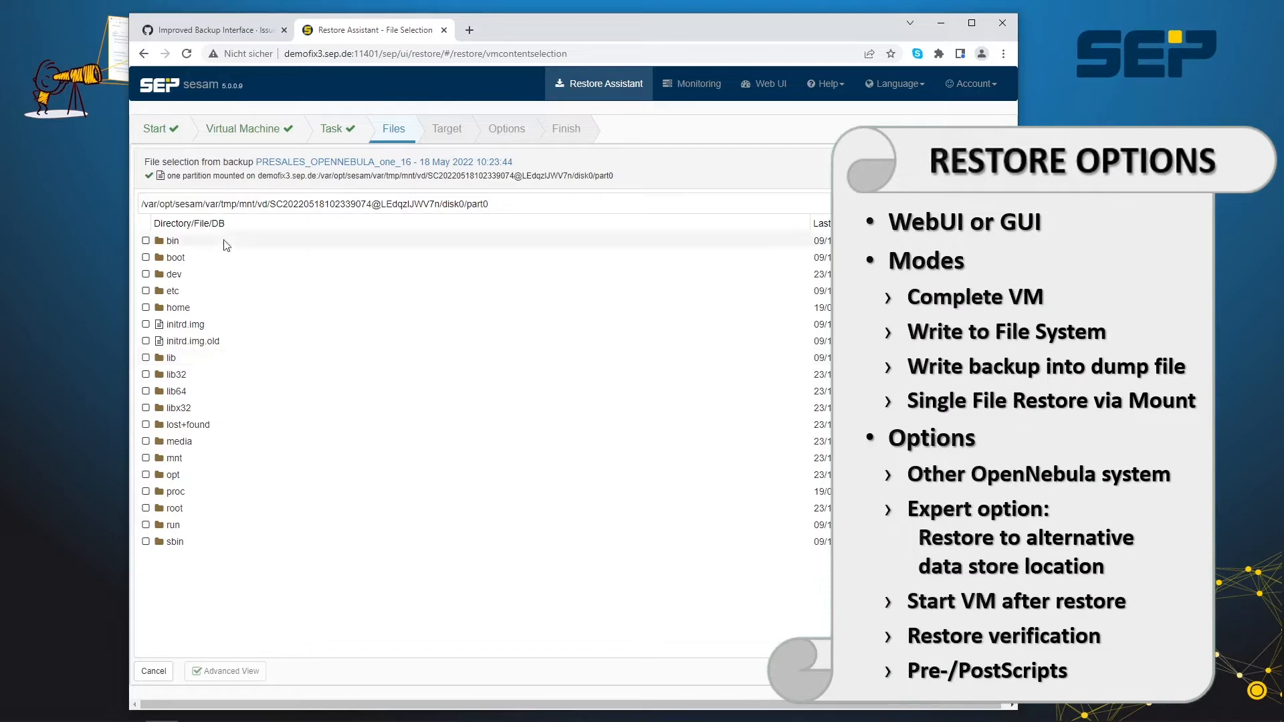
- Select the file aa-enabled in the mounted backup's bin directory for the restore
{"action": "left_click", "coordinate": [175, 244]}
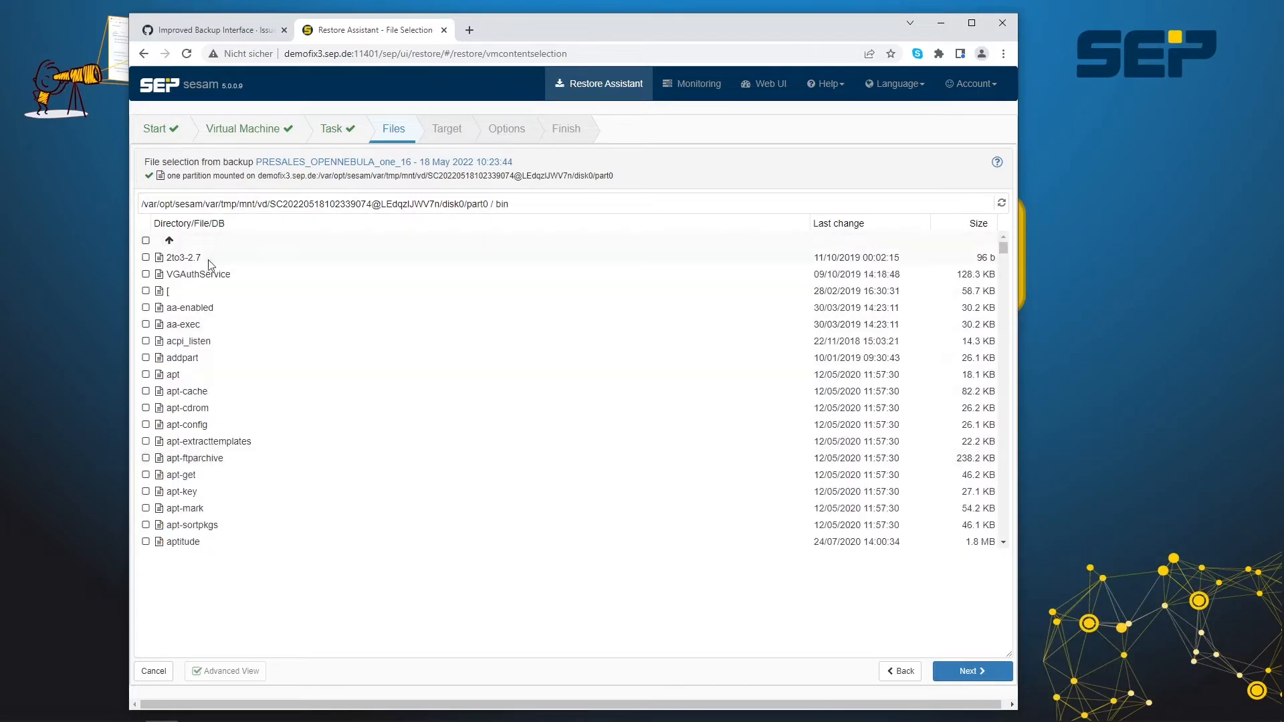
{"action": "left_click", "coordinate": [146, 308]}
{"action": "left_click", "coordinate": [964, 671]}
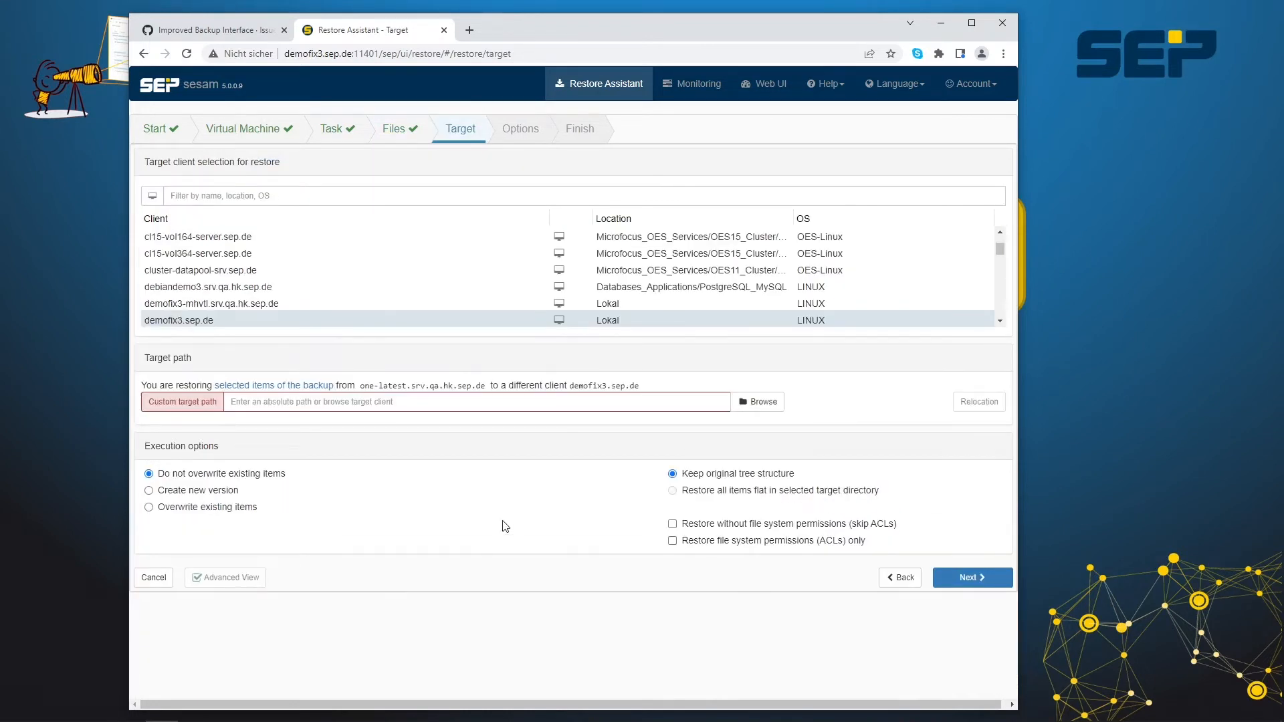
- Browse the target client demofix3.sep.de and set /tmp/restore as the custom target path
{"action": "left_click", "coordinate": [768, 401]}
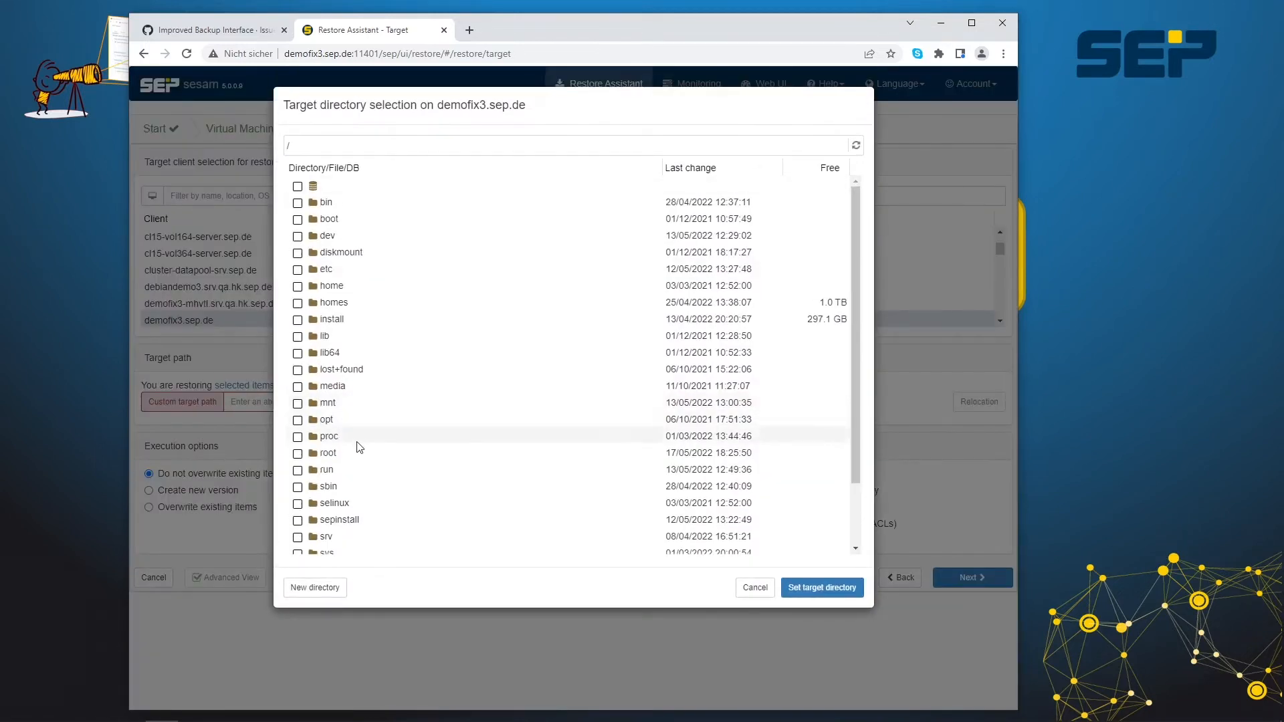
{"action": "scroll", "coordinate": [353, 448], "scroll_direction": "down", "scroll_amount": 2}
{"action": "left_click", "coordinate": [328, 495]}
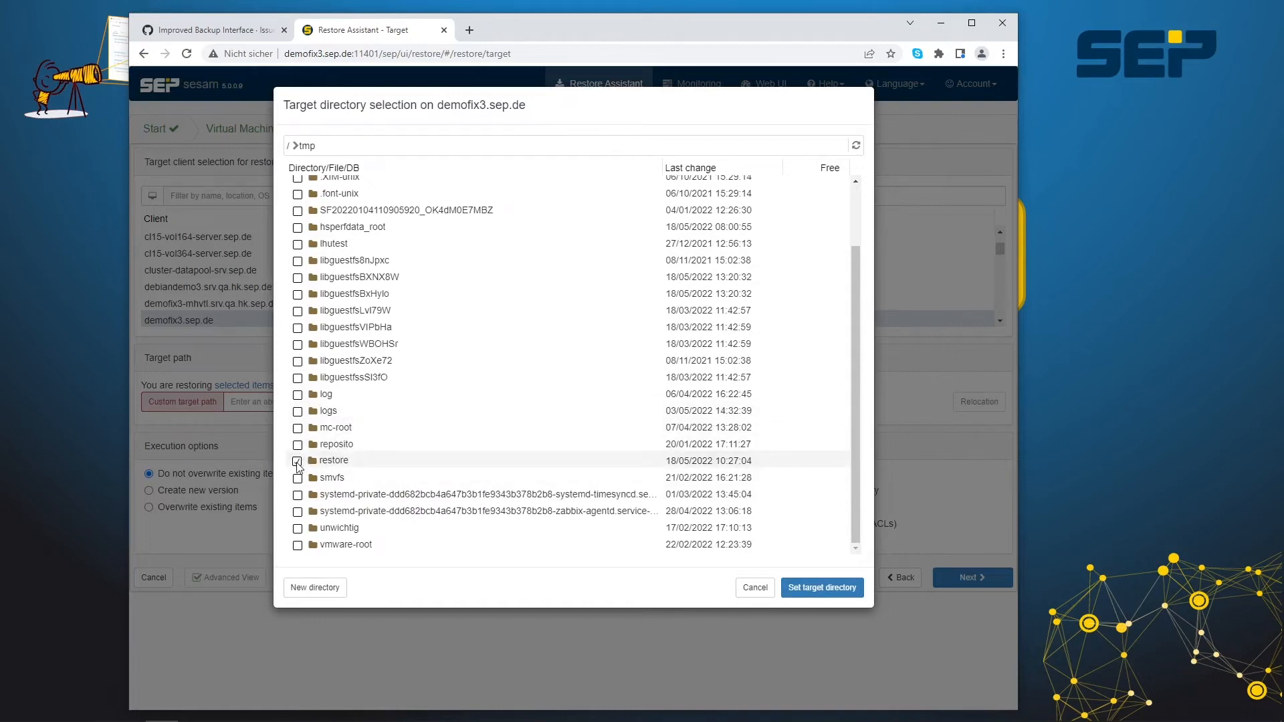
{"action": "left_click", "coordinate": [329, 460]}
{"action": "left_click", "coordinate": [818, 587]}
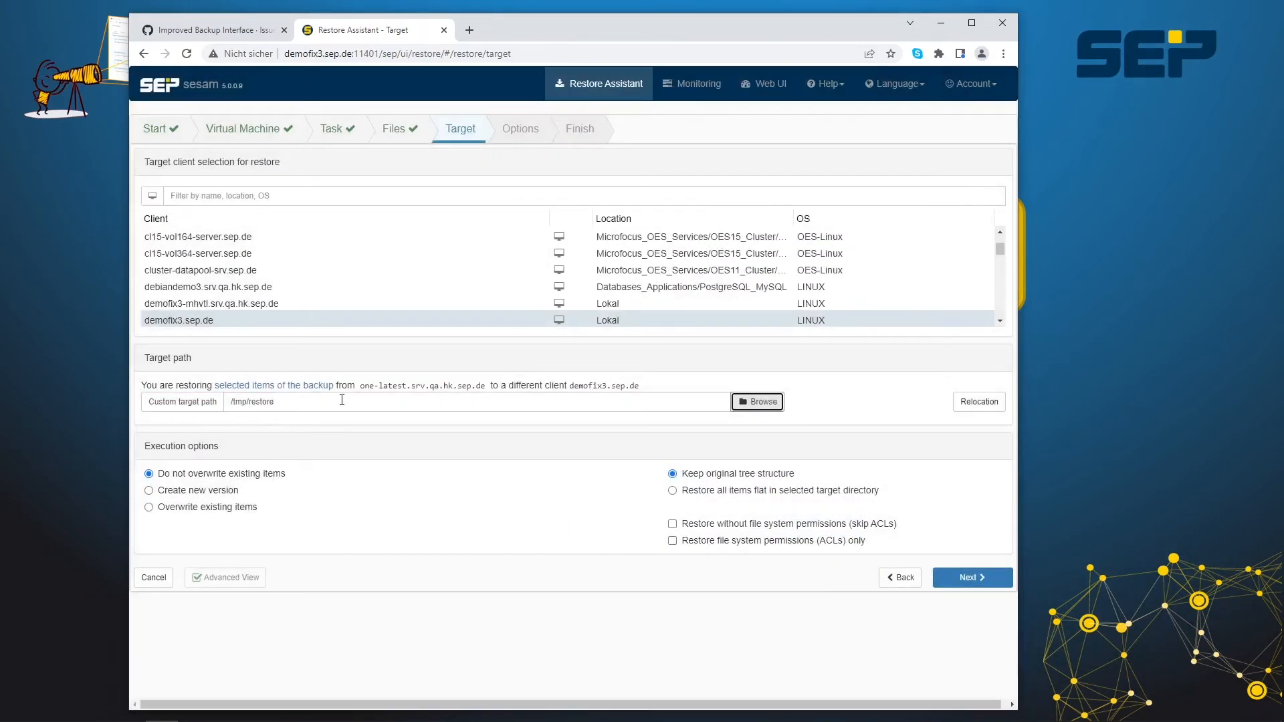
- Set all items to restore flat in the selected target directory, and continue to the summary with the optional data source selection left empty
{"action": "left_click", "coordinate": [720, 494]}
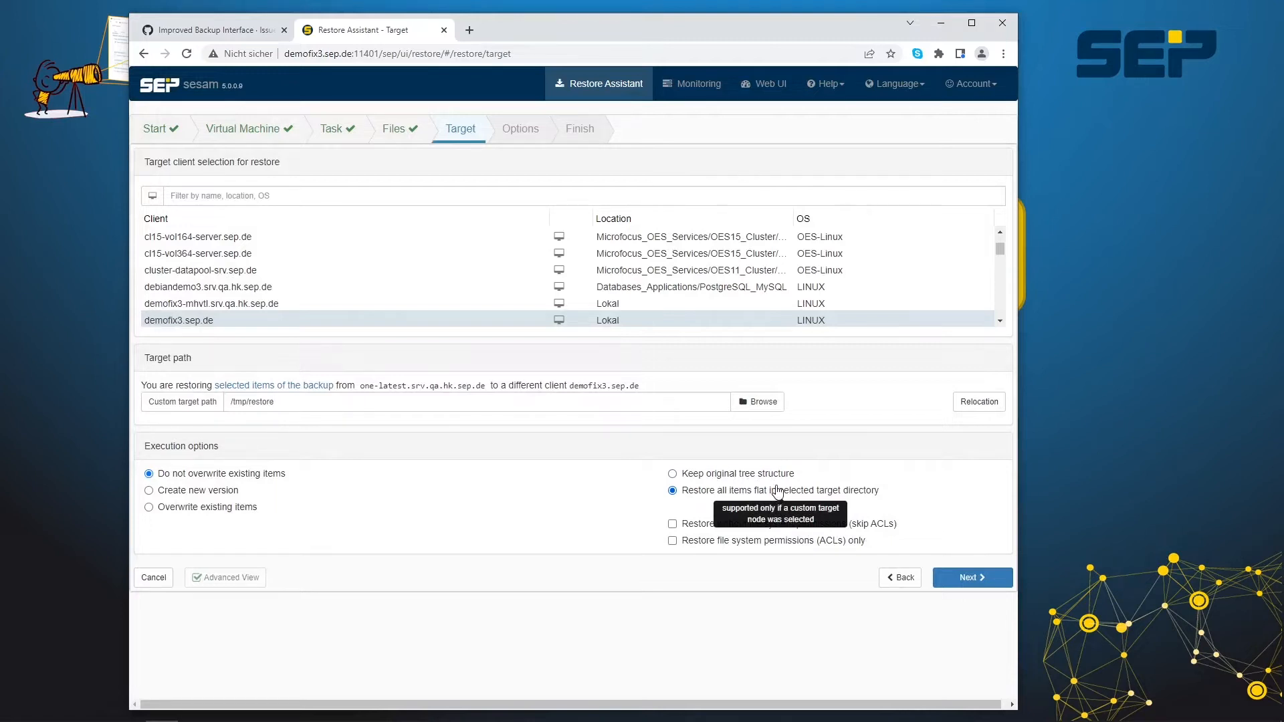
{"action": "left_click", "coordinate": [985, 580]}
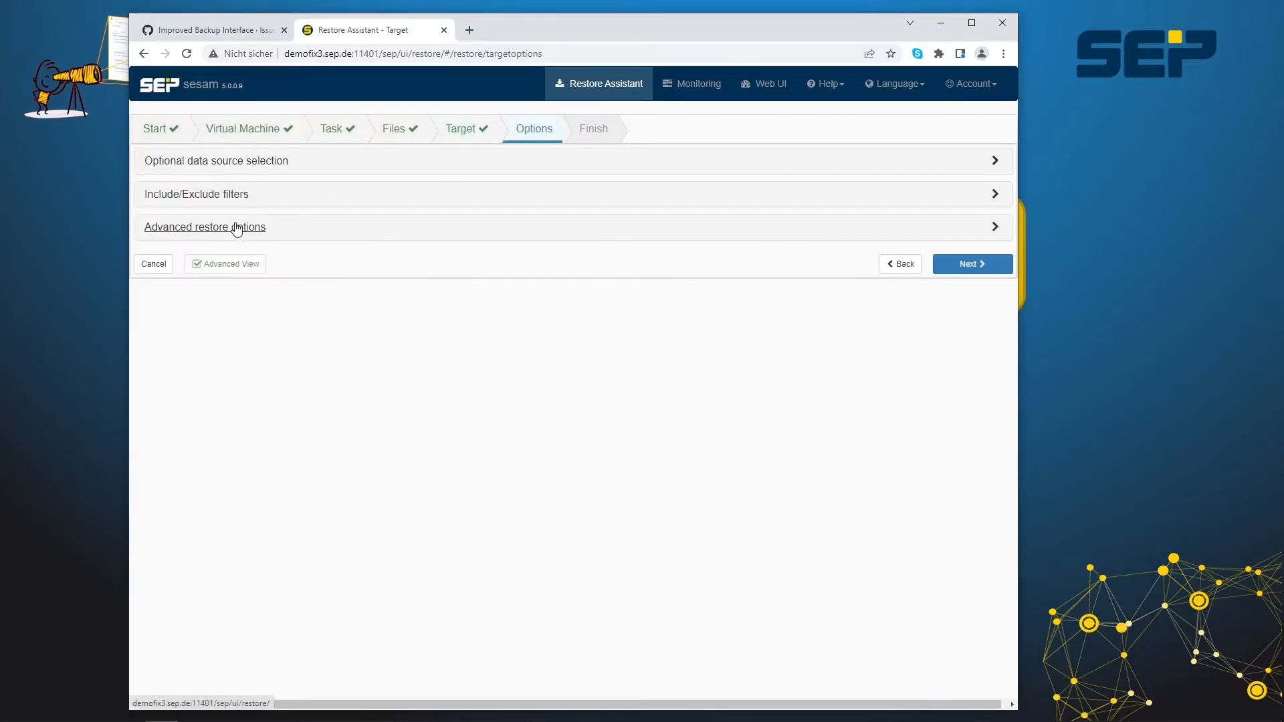
{"action": "left_click", "coordinate": [995, 162]}
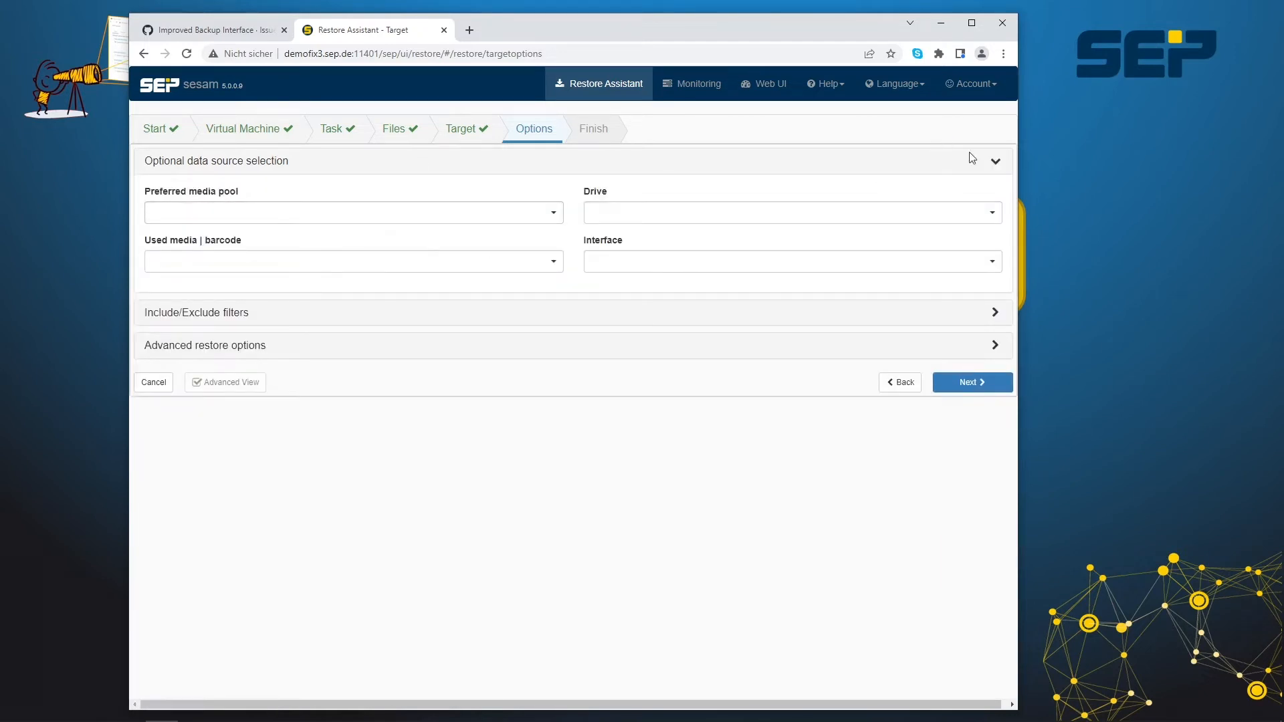
{"action": "left_click", "coordinate": [995, 161]}
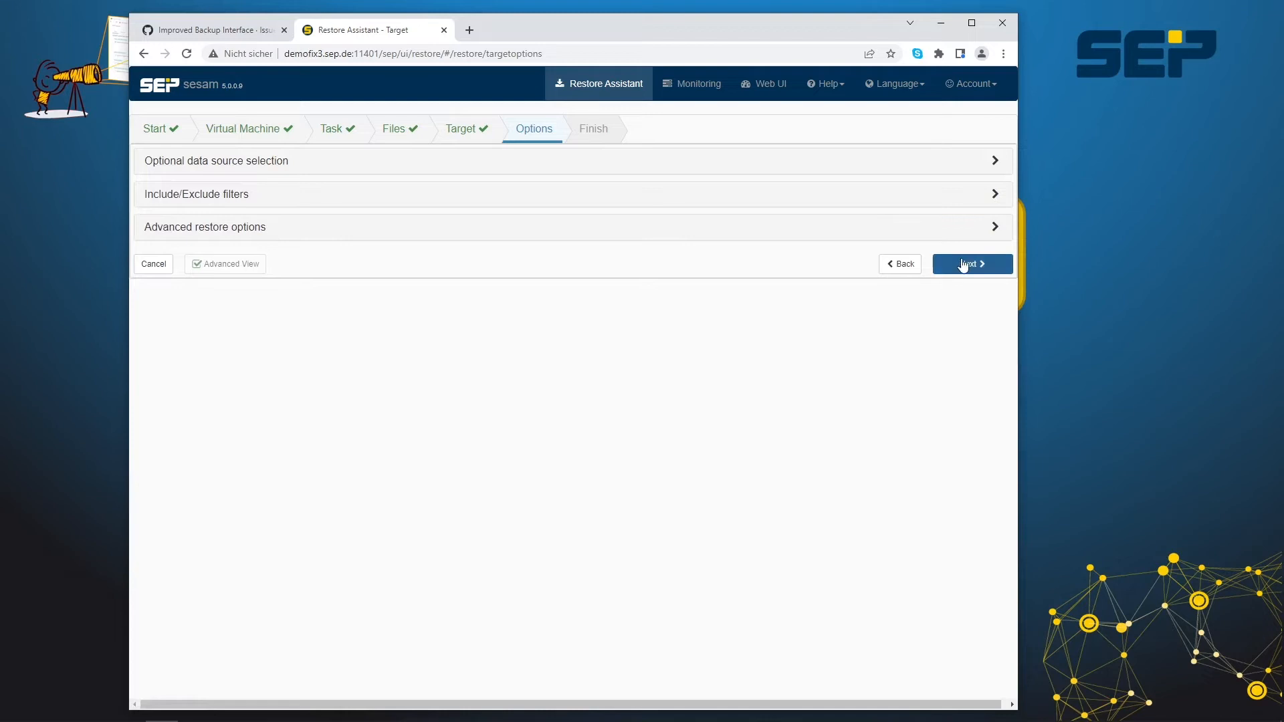
{"action": "left_click", "coordinate": [960, 263]}
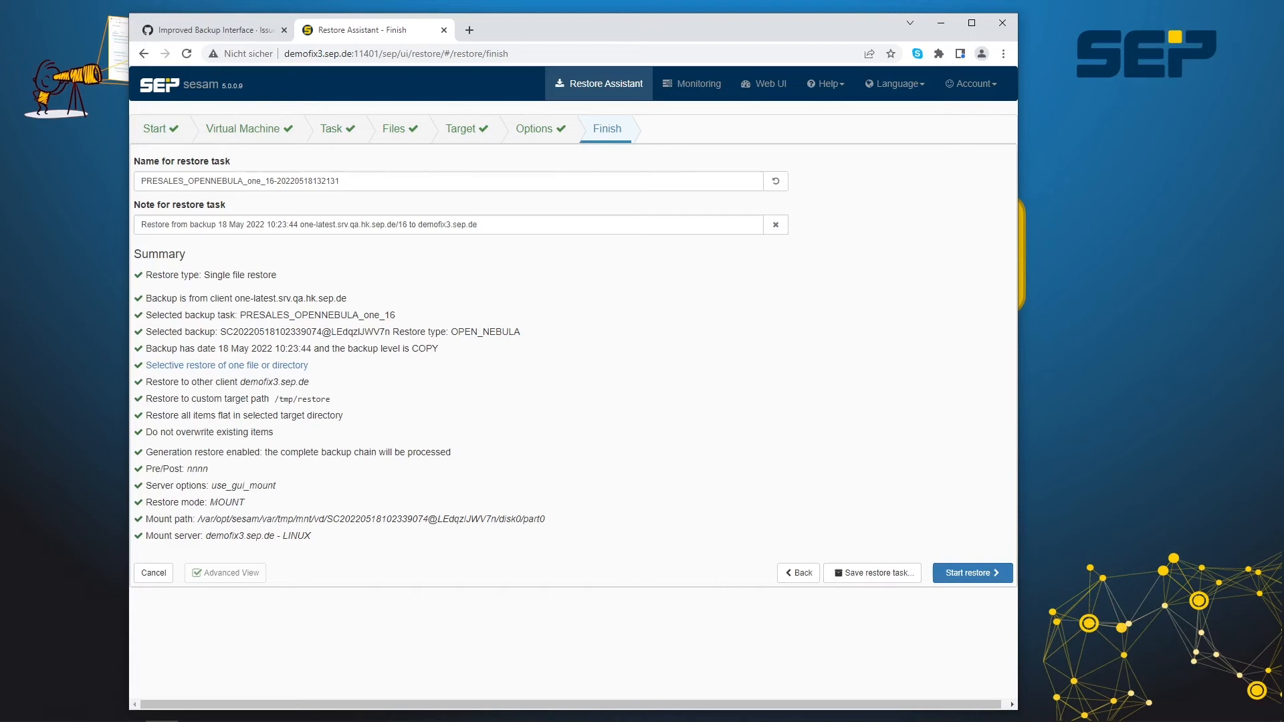
- Switch to the mRemoteNG terminal on demofix3 and list the contents of /tmp/restore with ls
{"action": "left_click_drag", "start_coordinate": [0, 159], "coordinate": [632, 132]}
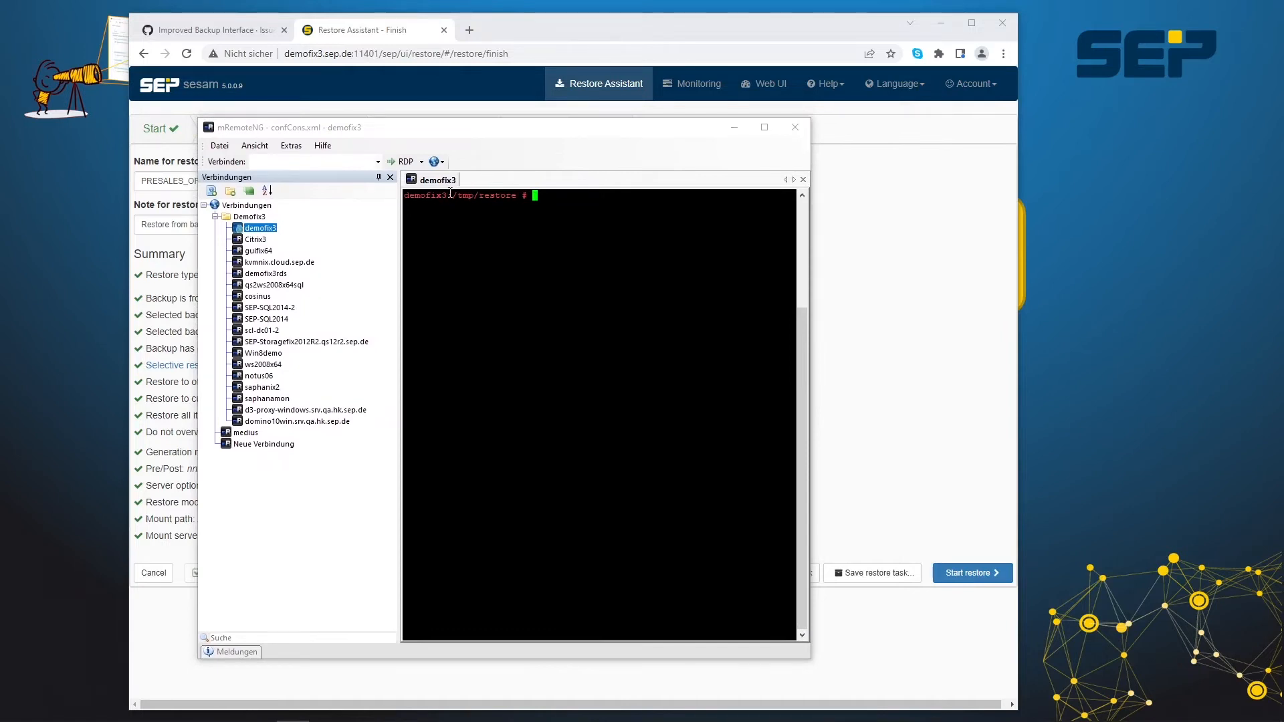
{"action": "type", "text": "ls"}
{"action": "key", "text": "Return"}
{"action": "left_click", "coordinate": [565, 129]}
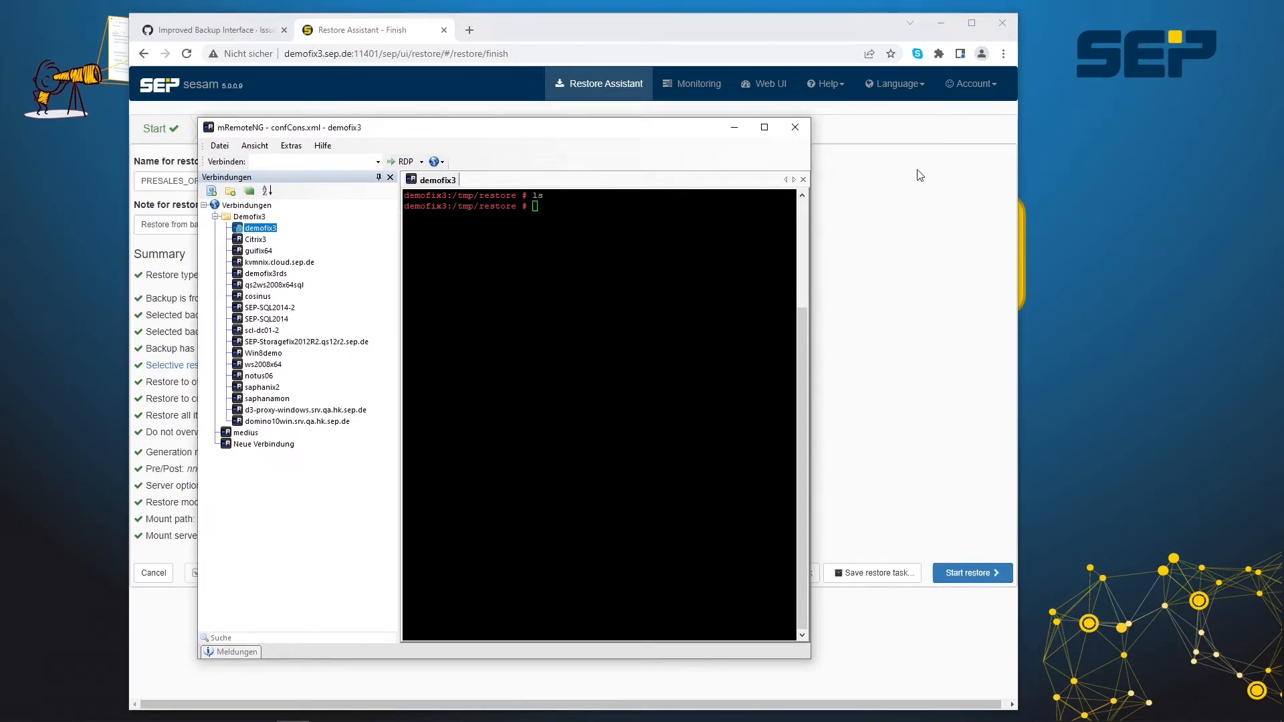
{"action": "left_click_drag", "start_coordinate": [636, 132], "coordinate": [1034, 163]}
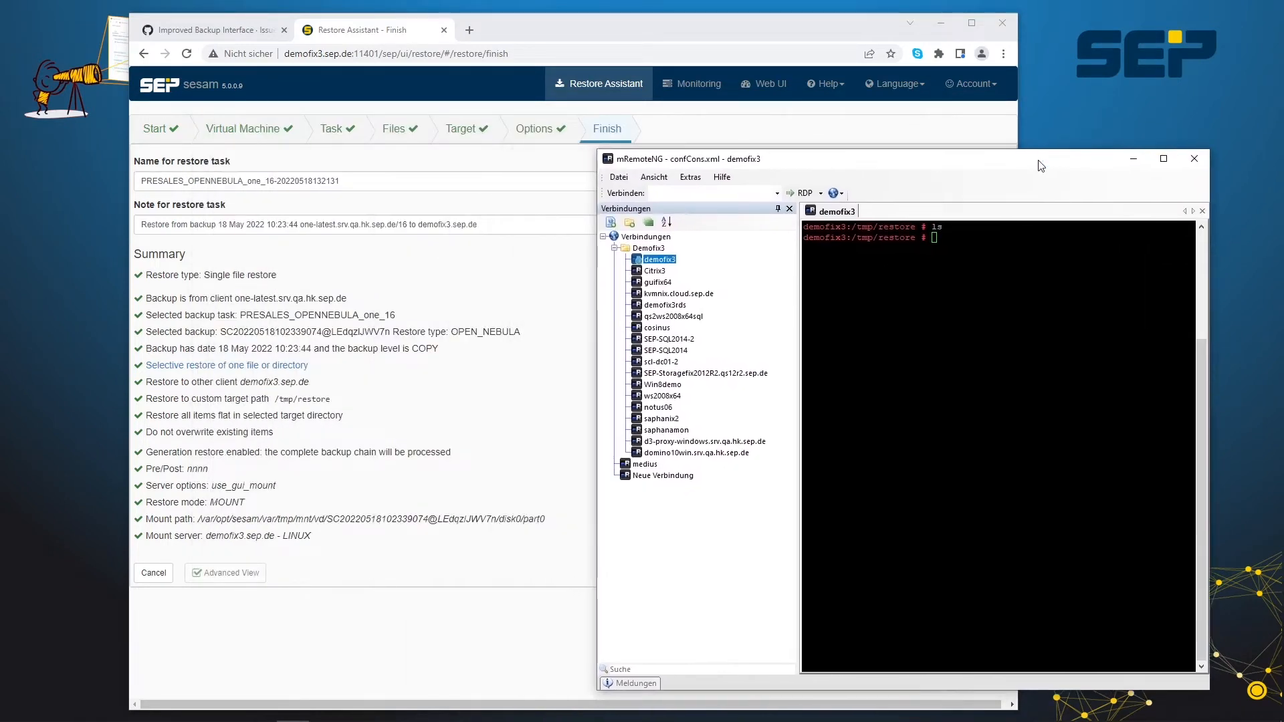
- Switch back to the Restore Assistant in the browser and start the single file restore
{"action": "left_click", "coordinate": [785, 22]}
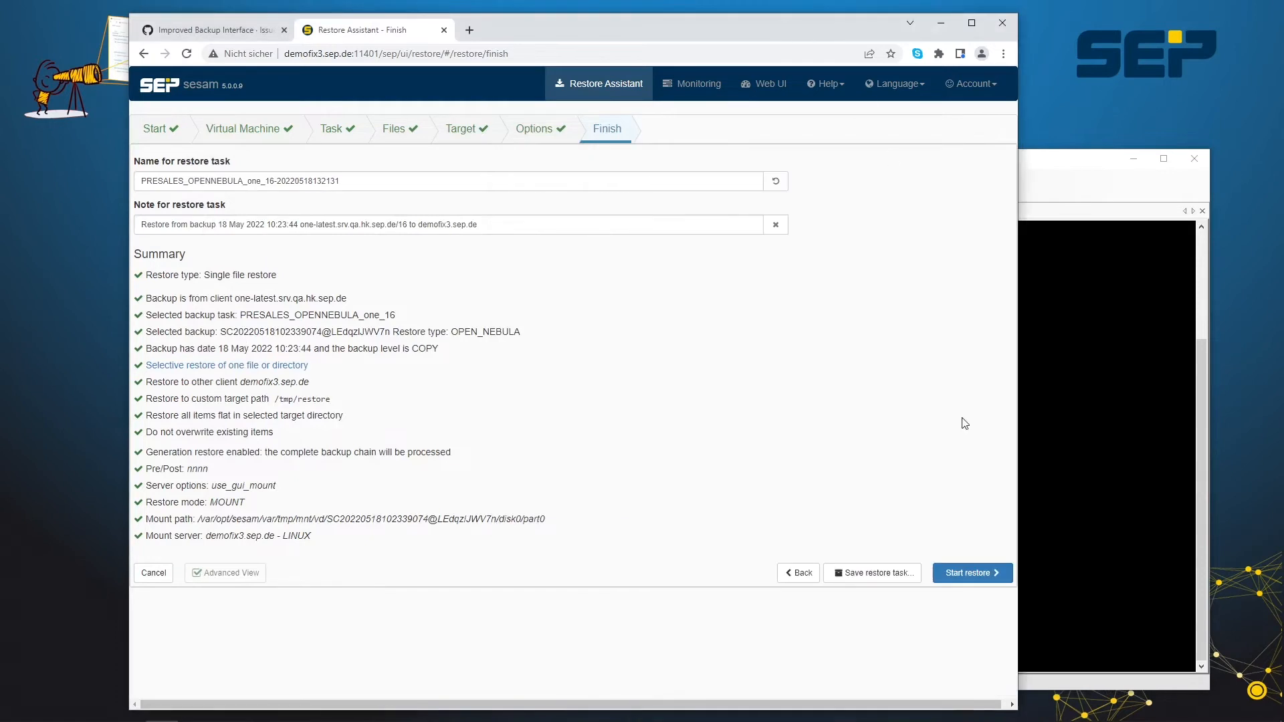
{"action": "left_click", "coordinate": [969, 573]}
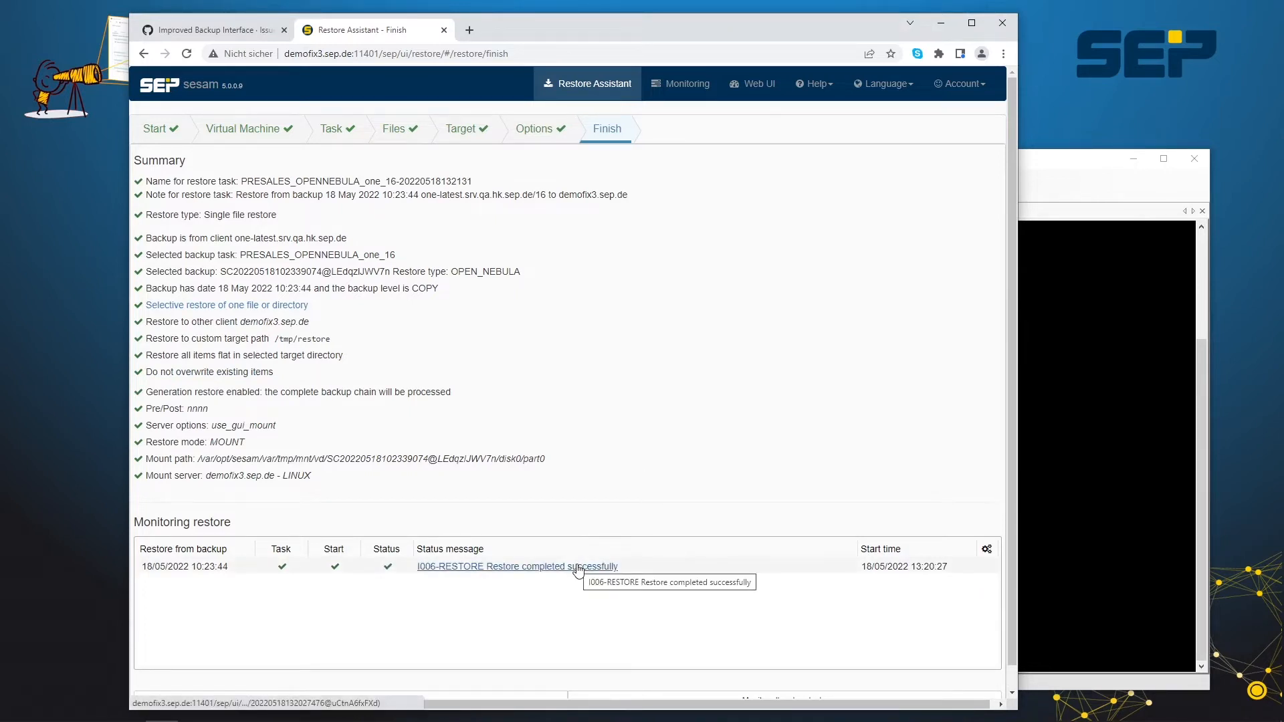
- Open the restore job's details, examine its main log for the processed items, and close the details
{"action": "left_click", "coordinate": [578, 568]}
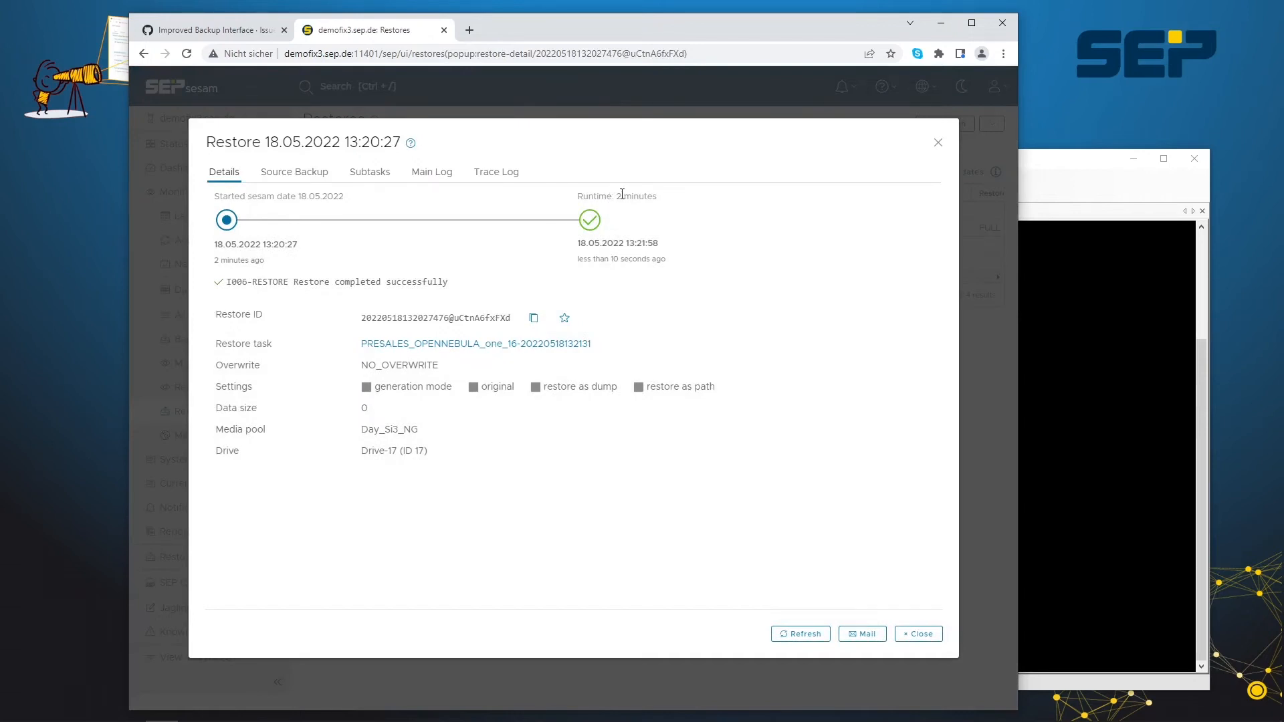
{"action": "mouse_move", "coordinate": [618, 258]}
{"action": "left_click", "coordinate": [443, 175]}
{"action": "left_click_drag", "start_coordinate": [940, 217], "coordinate": [901, 588]}
{"action": "scroll", "coordinate": [901, 591], "scroll_direction": "up", "scroll_amount": 4}
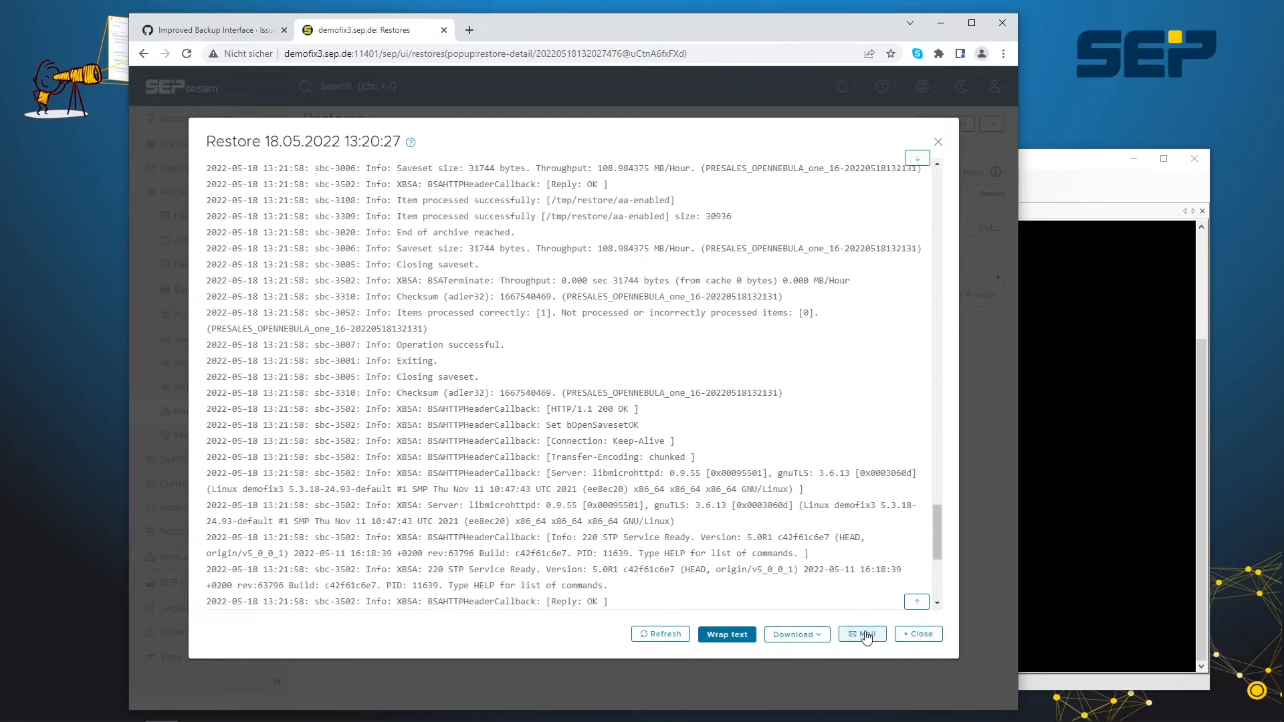
{"action": "left_click", "coordinate": [920, 635]}
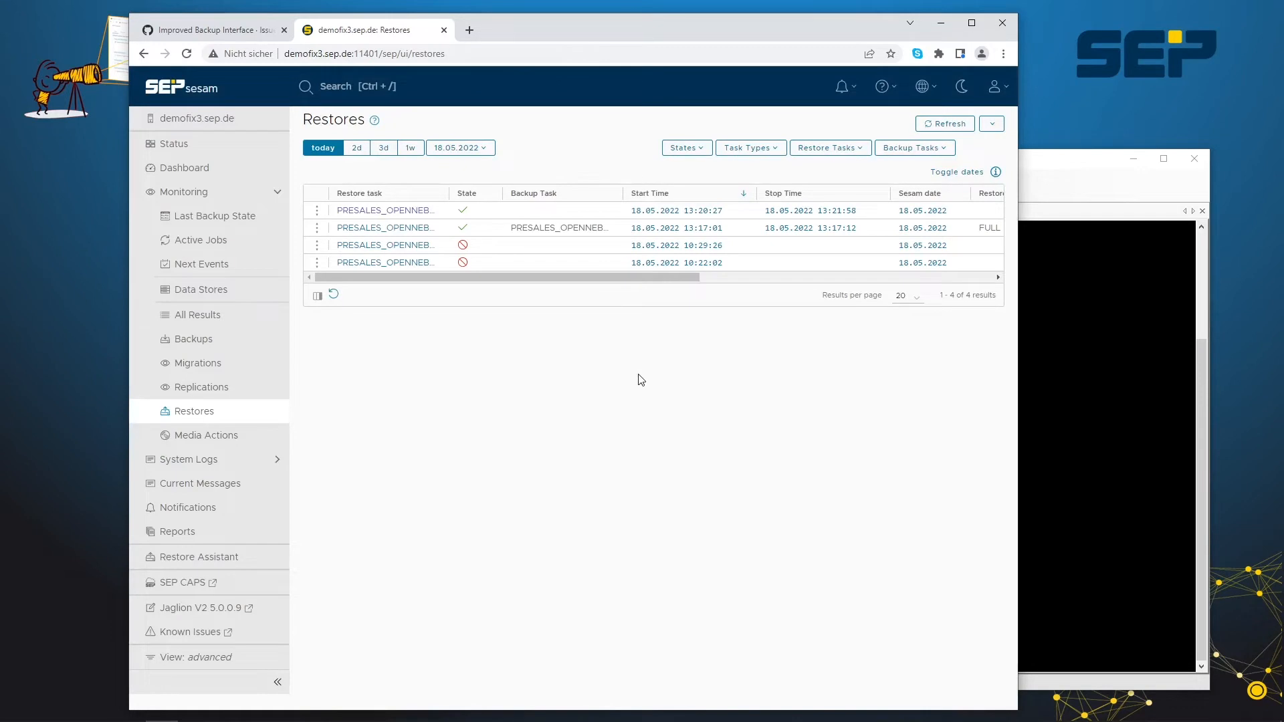
- Switch to the terminal window behind the browser
{"action": "left_click", "coordinate": [1061, 372]}
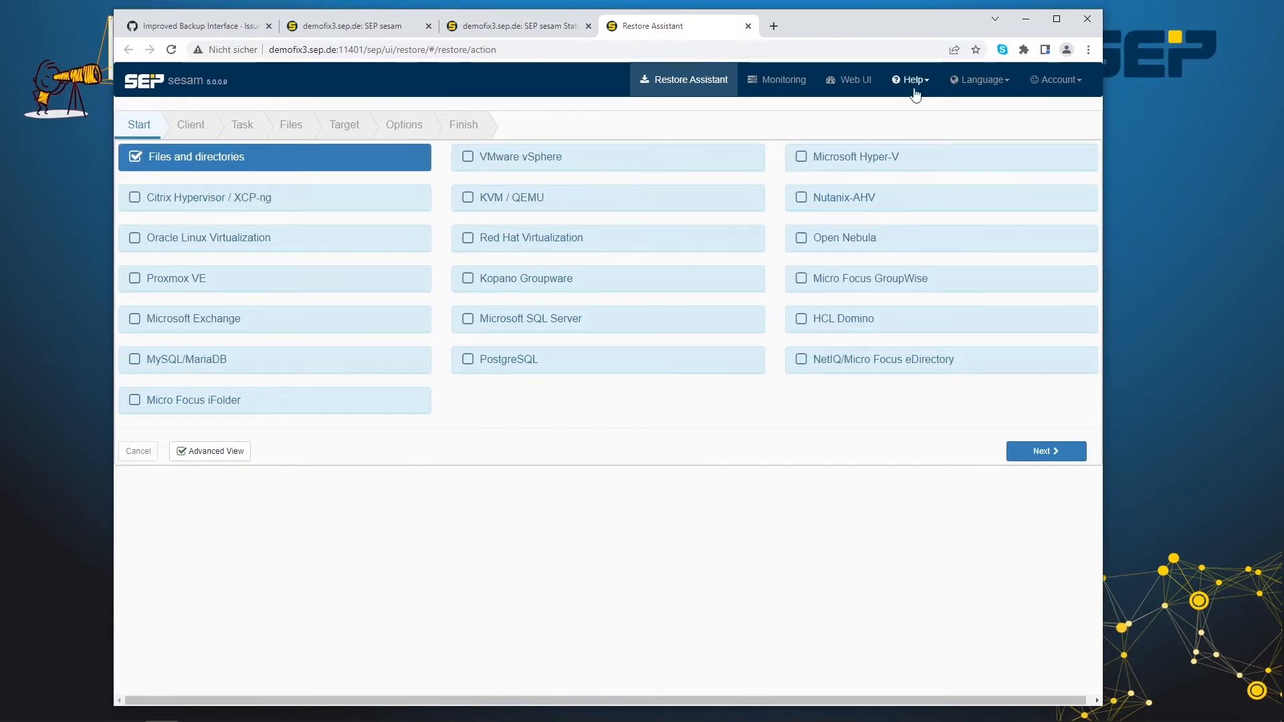
- Switch from the Restore Assistant to the Web UI, list the backups of the last three days, and look through them
{"action": "left_click", "coordinate": [854, 83]}
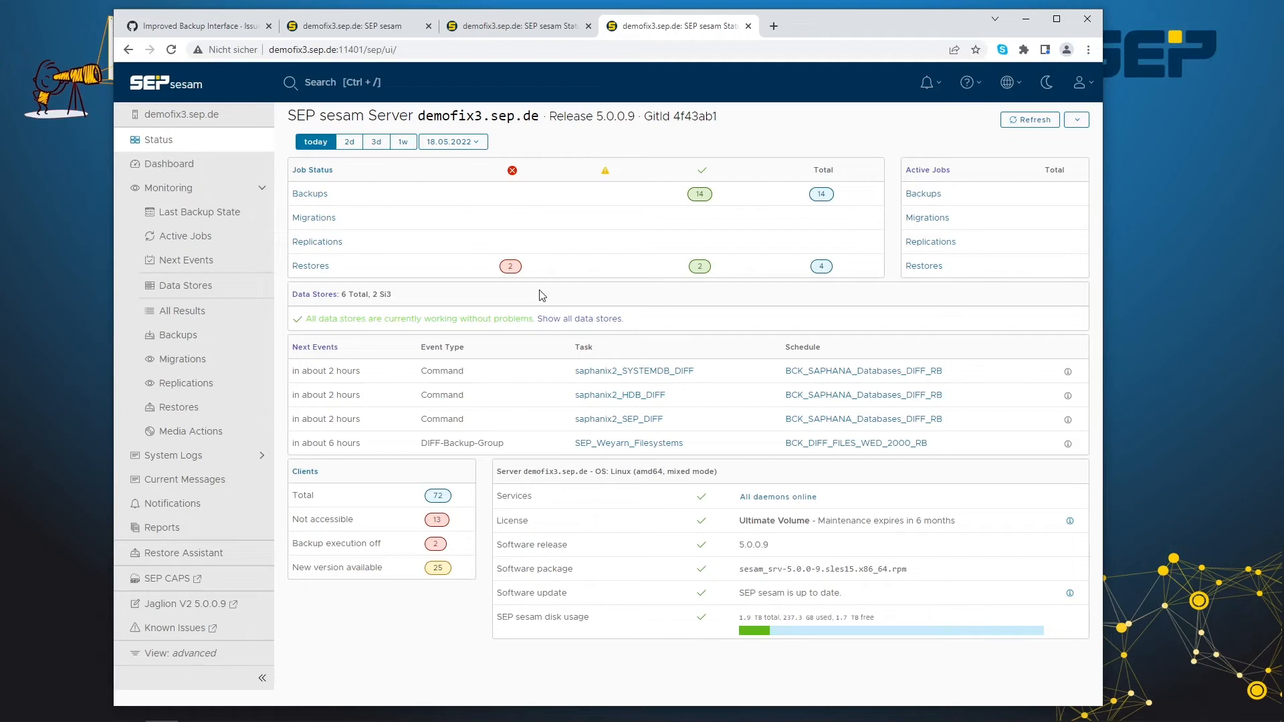
{"action": "left_click", "coordinate": [191, 337]}
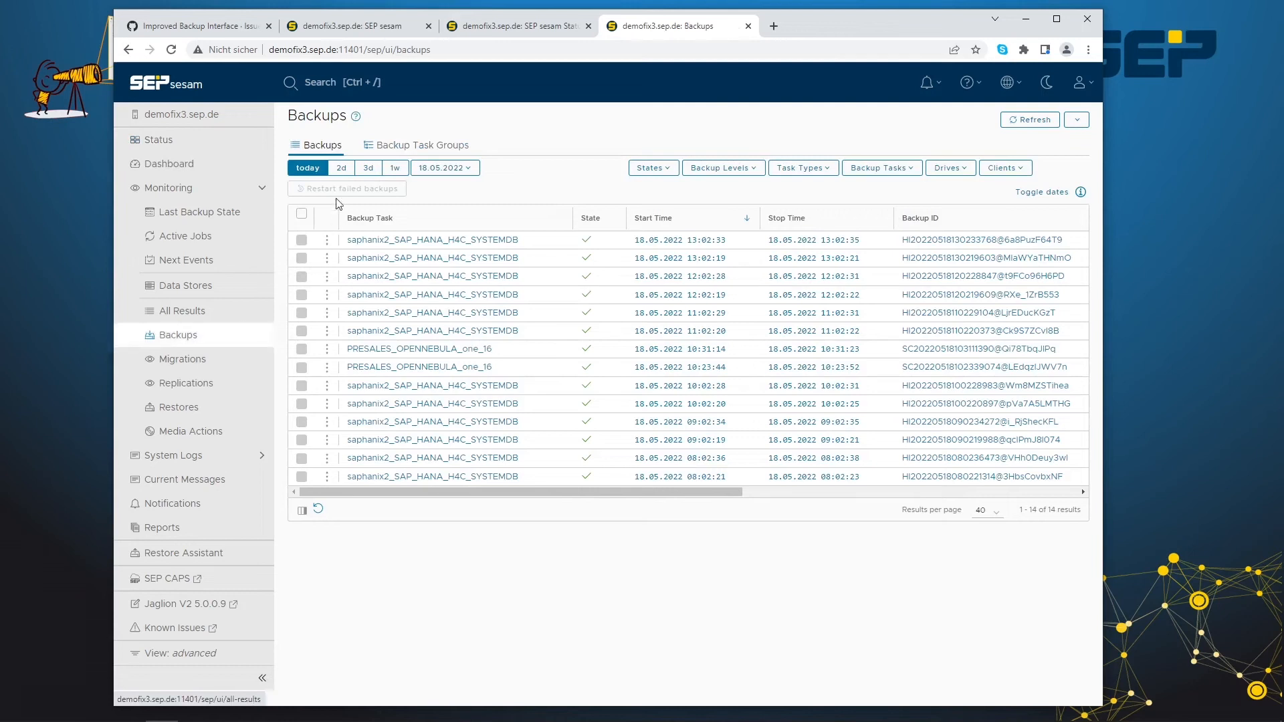
{"action": "left_click", "coordinate": [359, 174]}
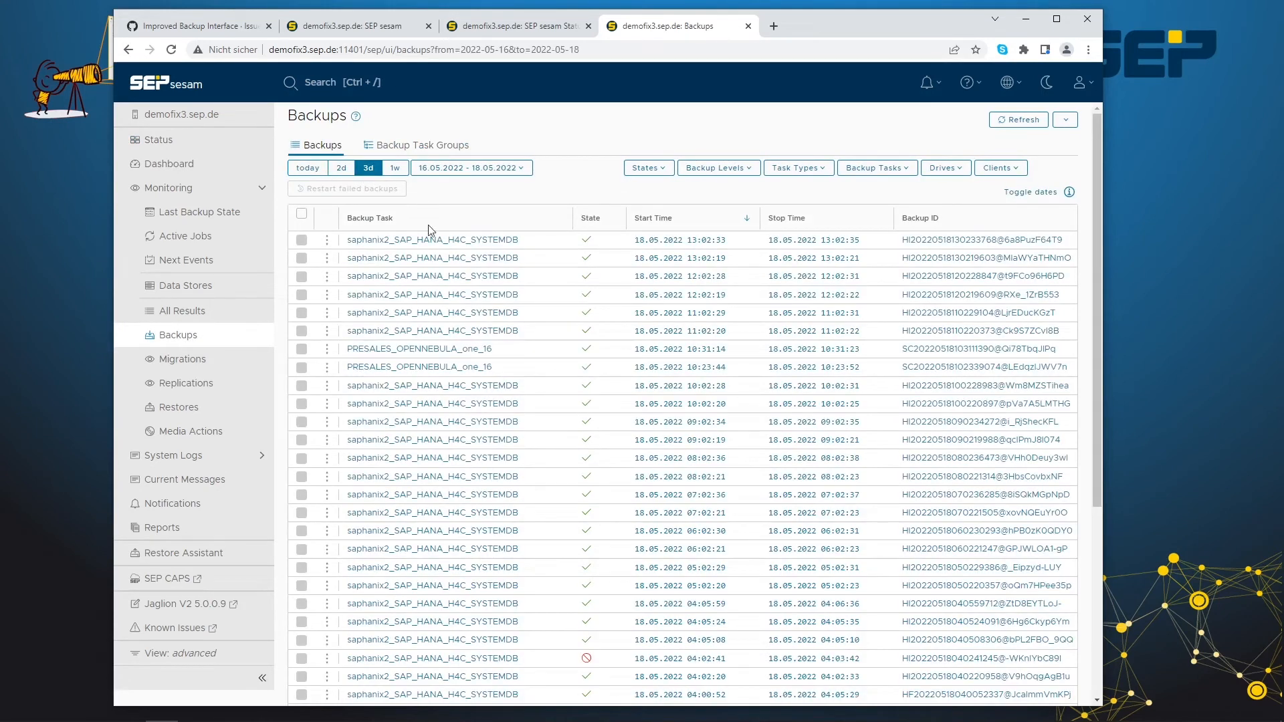
{"action": "scroll", "coordinate": [461, 459], "scroll_direction": "down", "scroll_amount": 4}
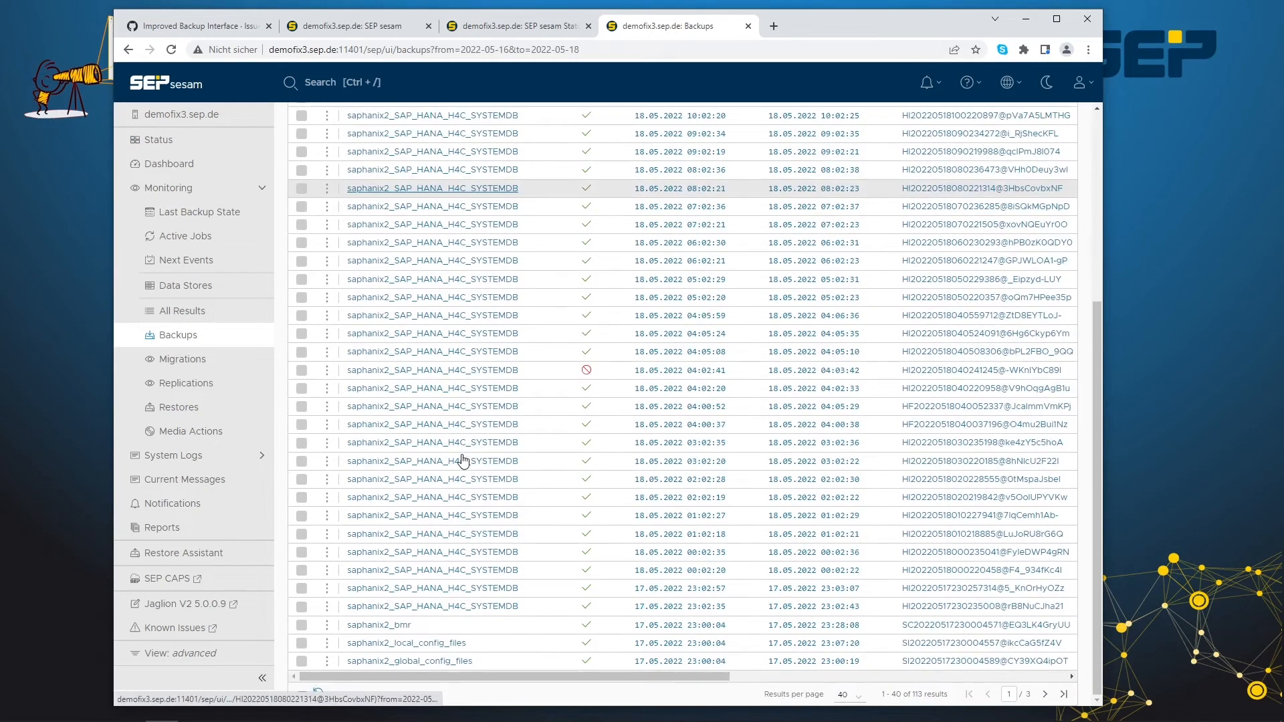
{"action": "scroll", "coordinate": [802, 428], "scroll_direction": "up", "scroll_amount": 5}
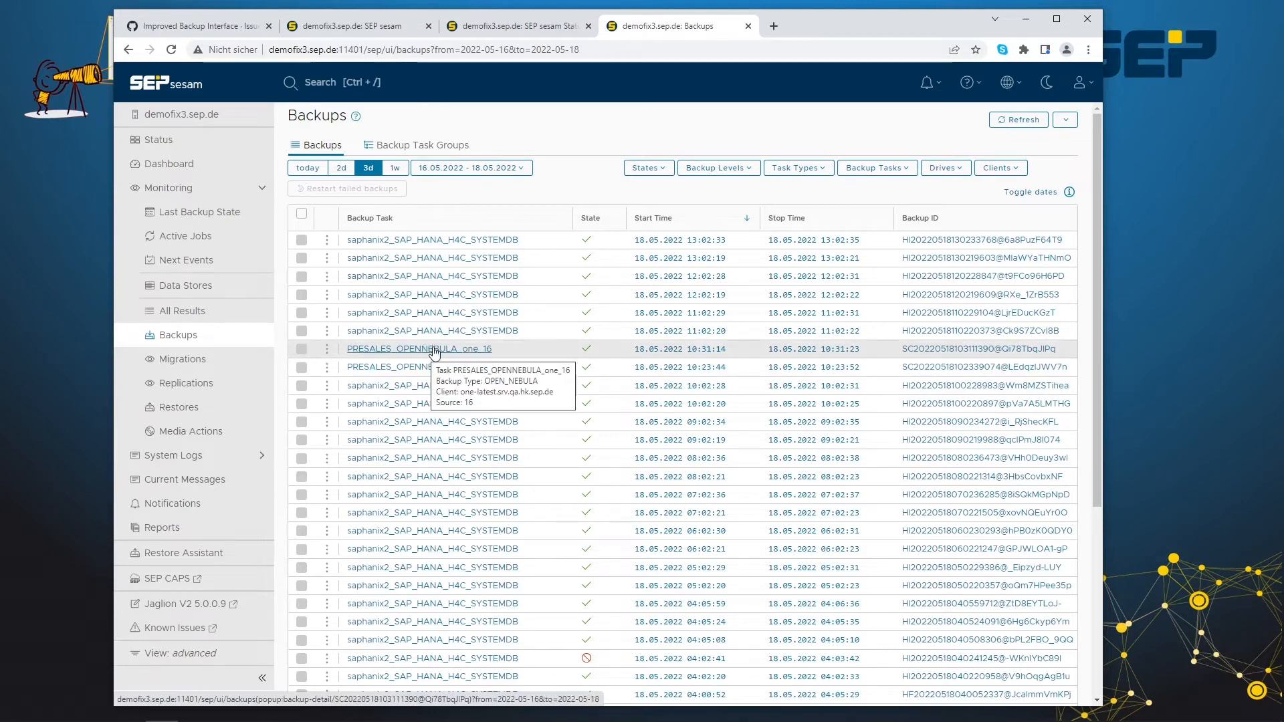
- Immediately start the PRESALES_OPENNEBULA_one_16 backup with level COPY, media pool Day_Si3_NG and no follow-up events, and close the wizard
{"action": "left_click", "coordinate": [327, 349]}
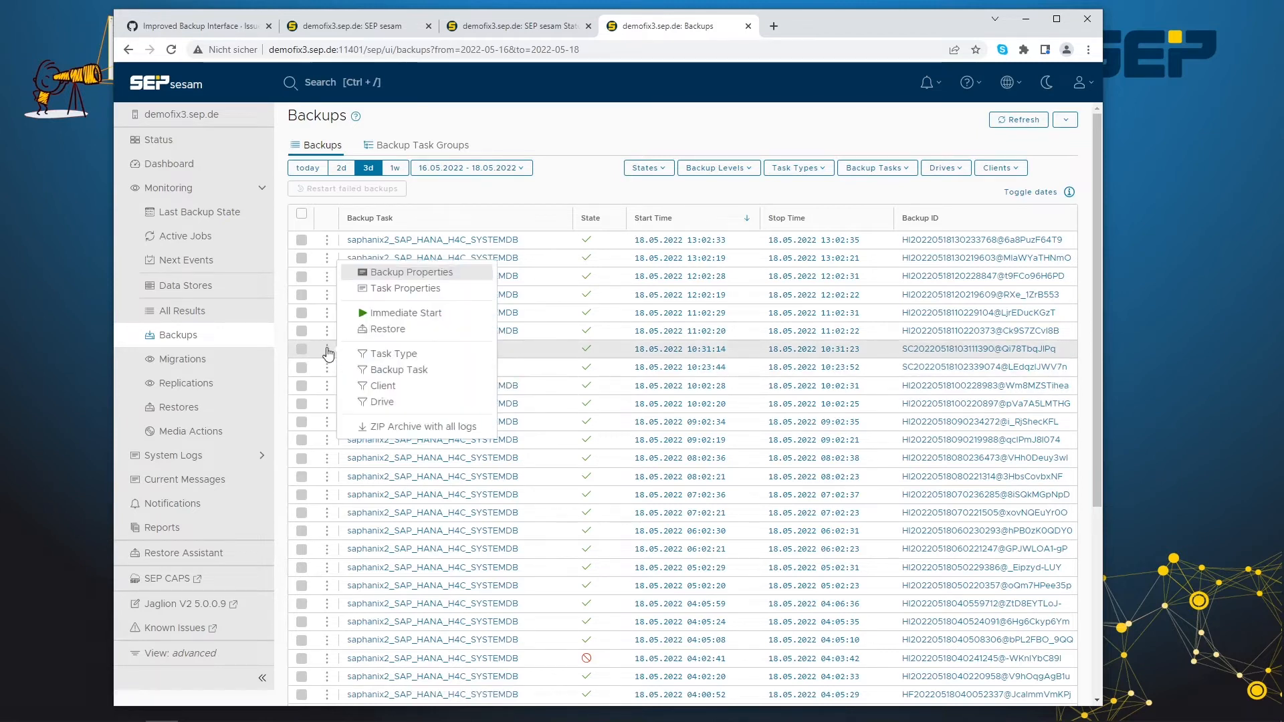
{"action": "left_click", "coordinate": [412, 318]}
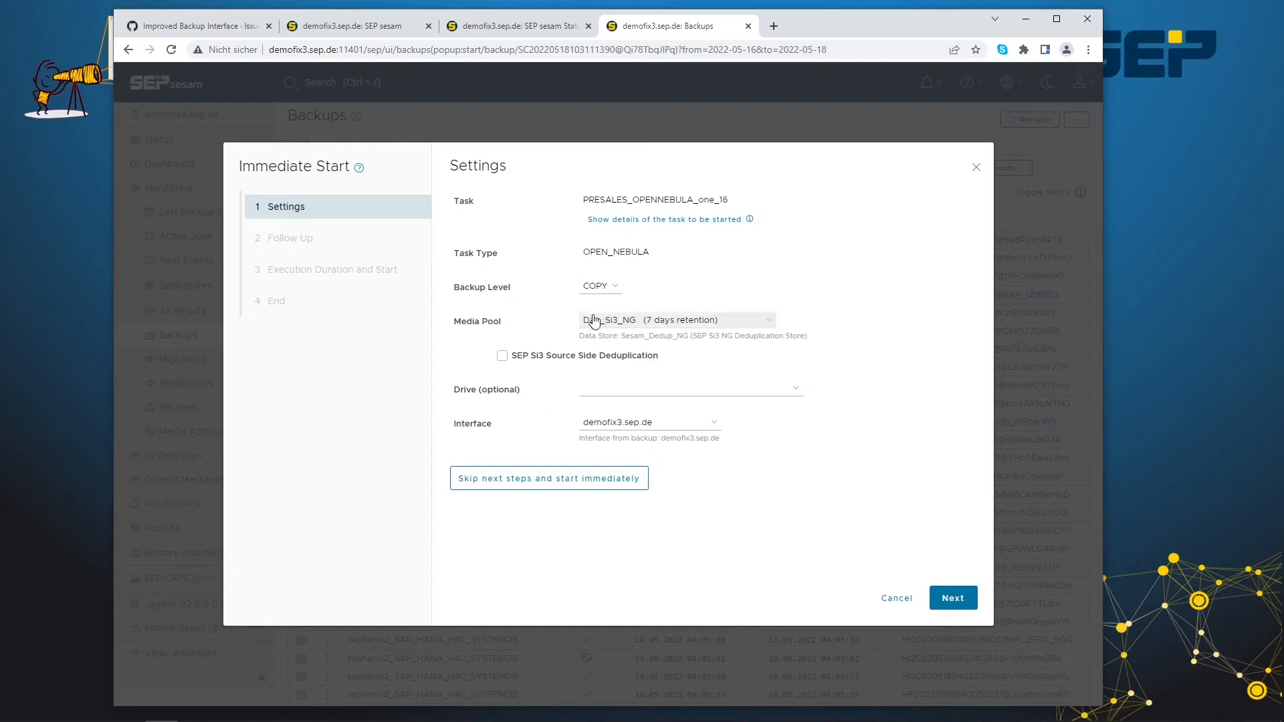
{"action": "left_click", "coordinate": [952, 598]}
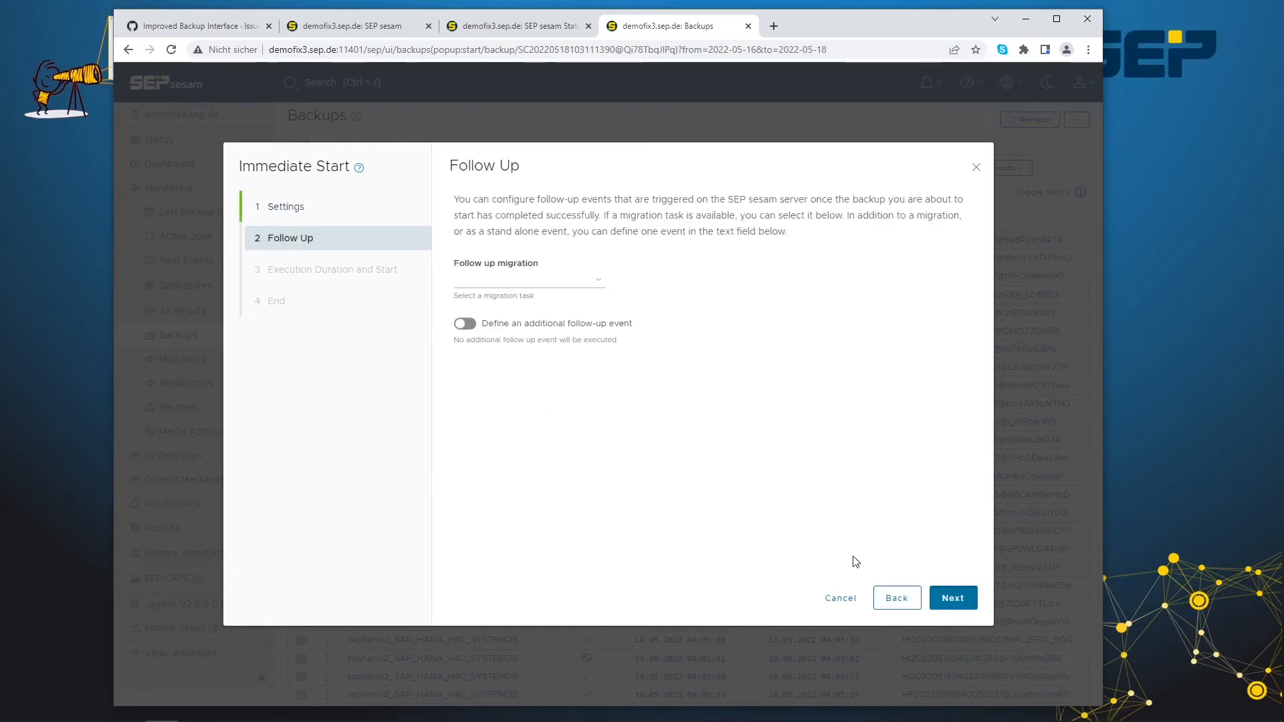
{"action": "left_click", "coordinate": [954, 599]}
{"action": "left_click", "coordinate": [956, 599]}
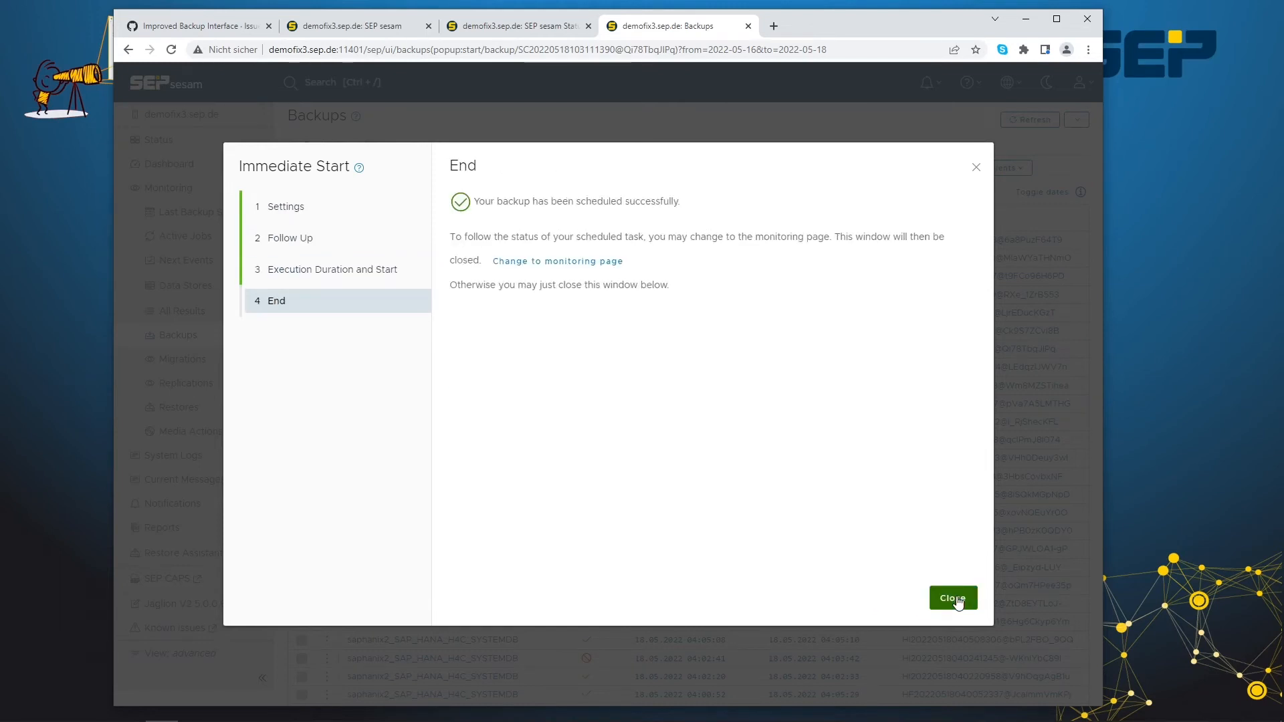
{"action": "left_click", "coordinate": [955, 598]}
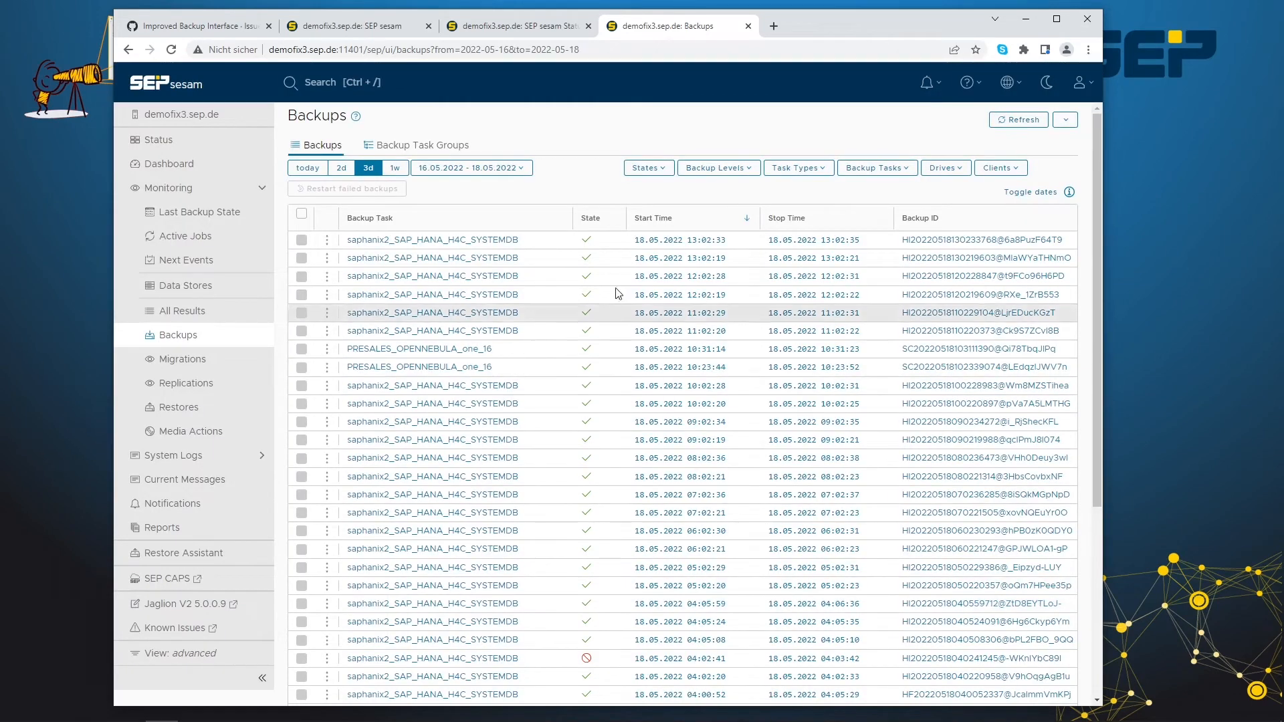
- Refresh the backup list until the new PRESALES_OPENNEBULA_one_16 backup finishes, open its details, and examine its main log to the end
{"action": "left_click", "coordinate": [1018, 120]}
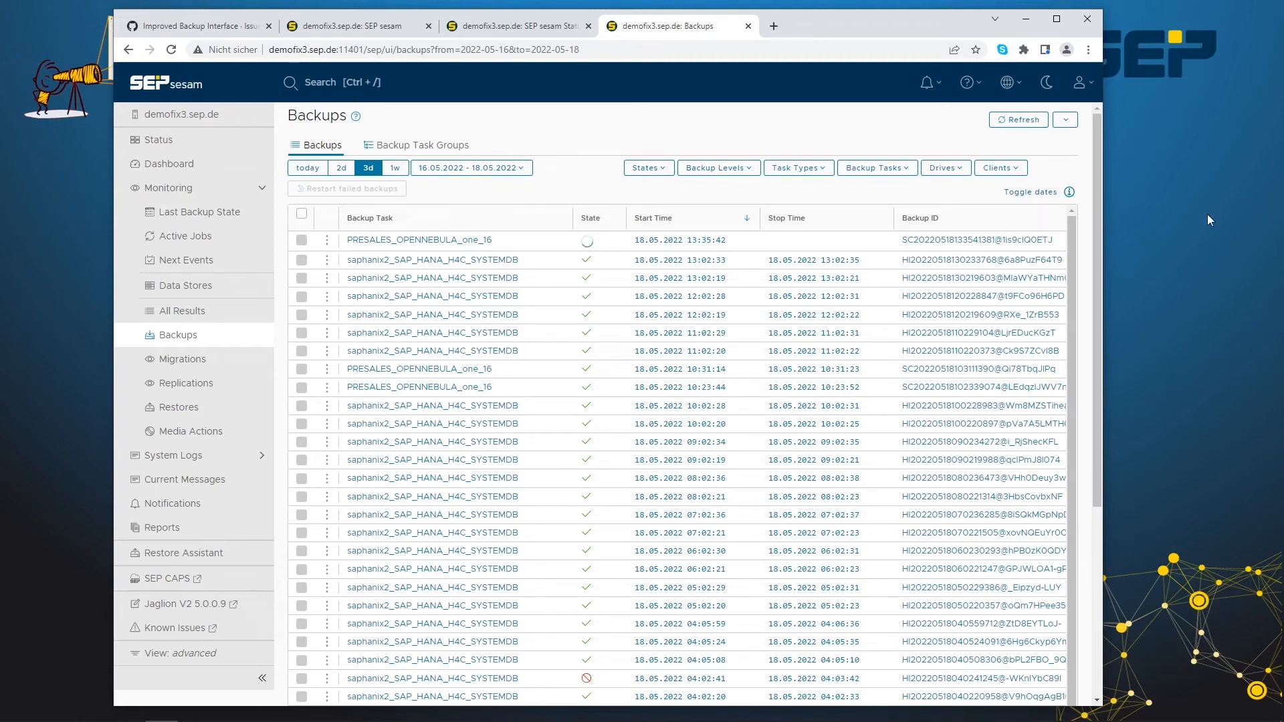
{"action": "left_click", "coordinate": [1016, 122]}
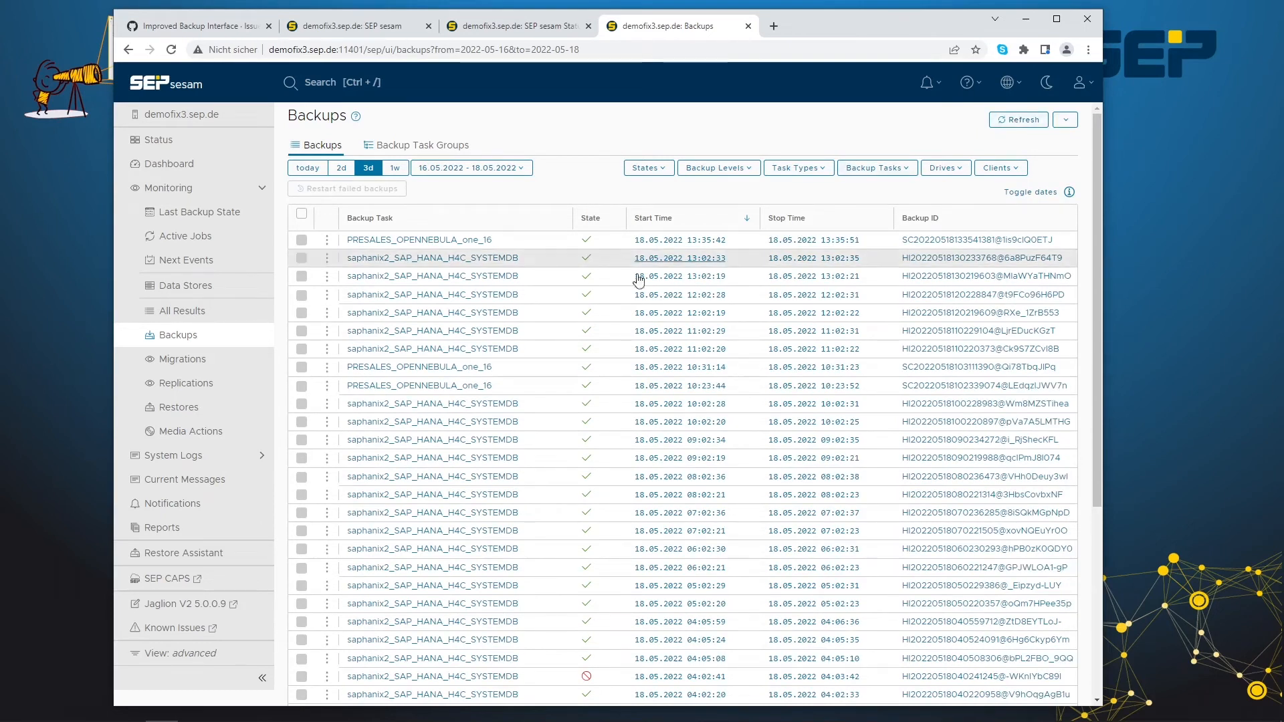
{"action": "left_click", "coordinate": [431, 240]}
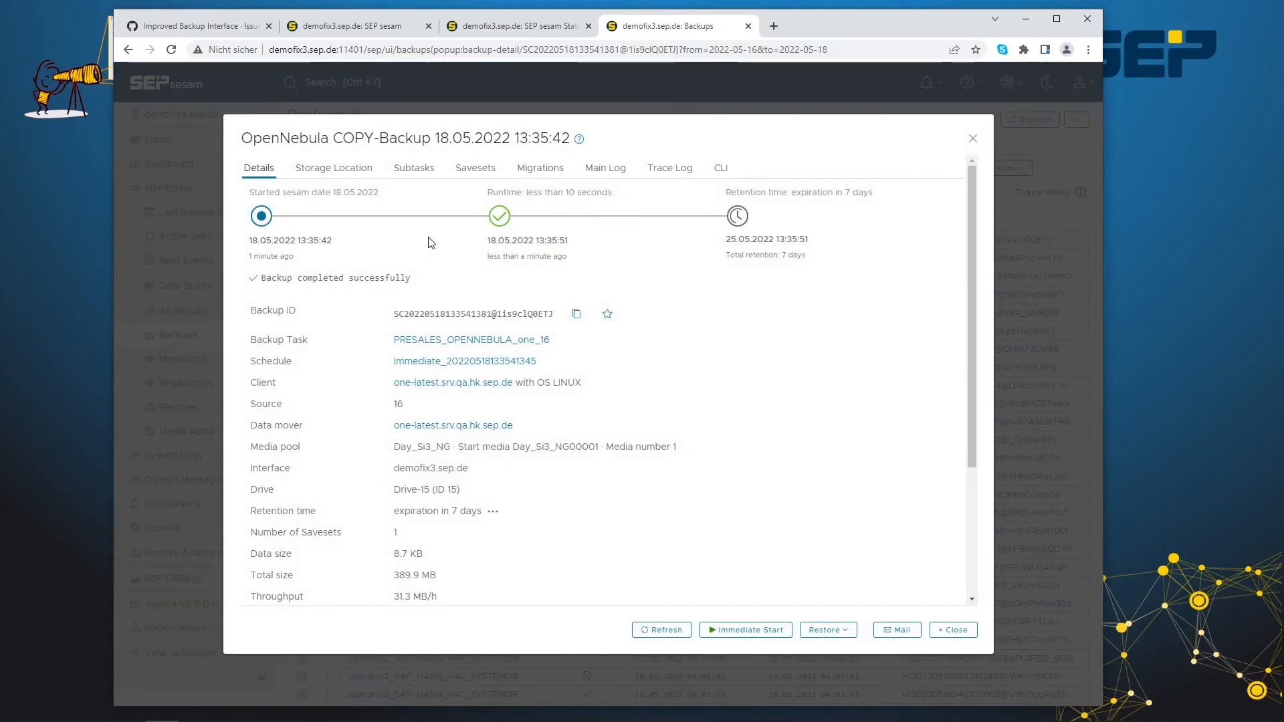
{"action": "left_click", "coordinate": [610, 172]}
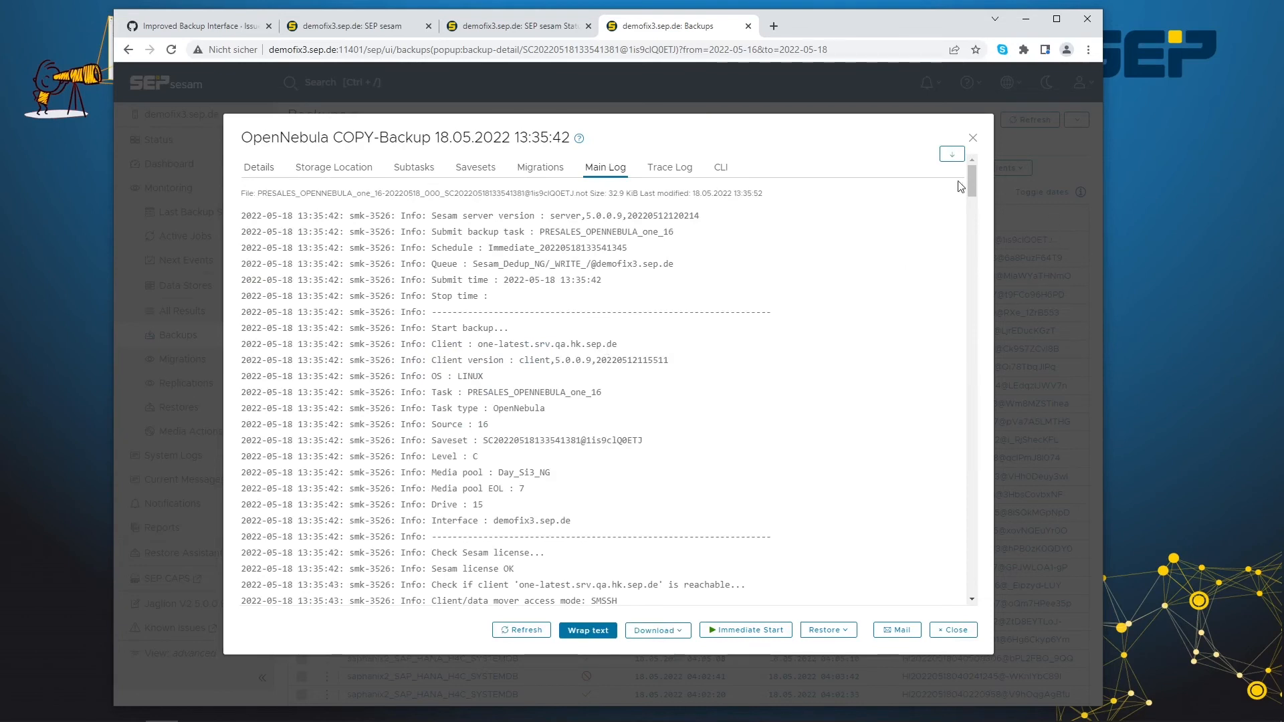
{"action": "left_click_drag", "start_coordinate": [972, 185], "coordinate": [972, 592]}
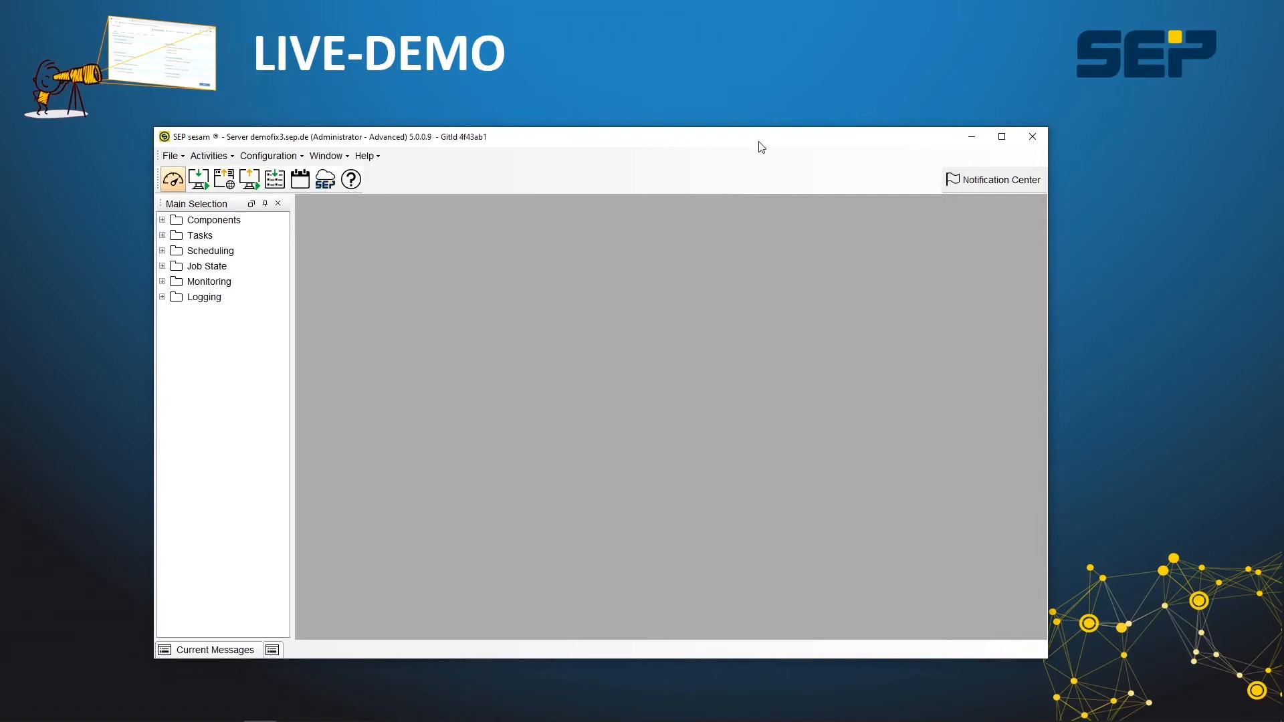
- In the SEP sesam GUI, open the tasks by clients and select the one-latest.srv.qa.hk.sep.de client under Virtualization/OpenNebula
{"action": "left_click", "coordinate": [162, 235]}
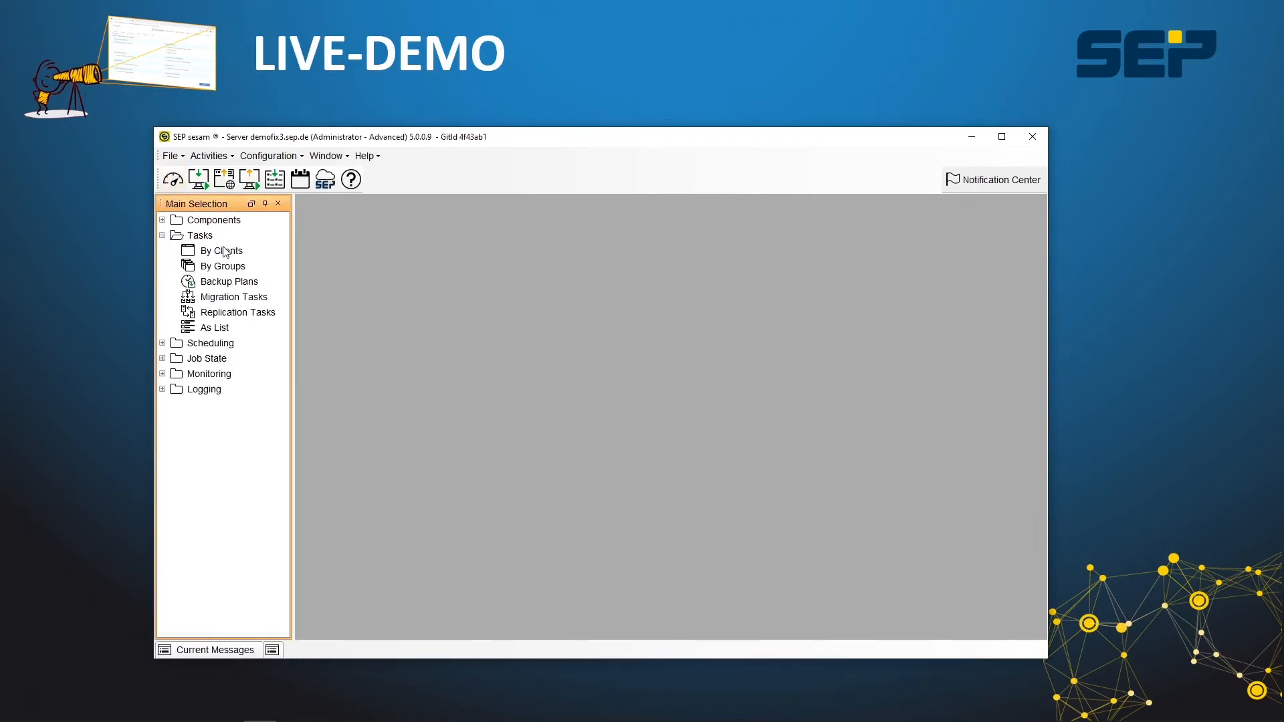
{"action": "left_click", "coordinate": [223, 252]}
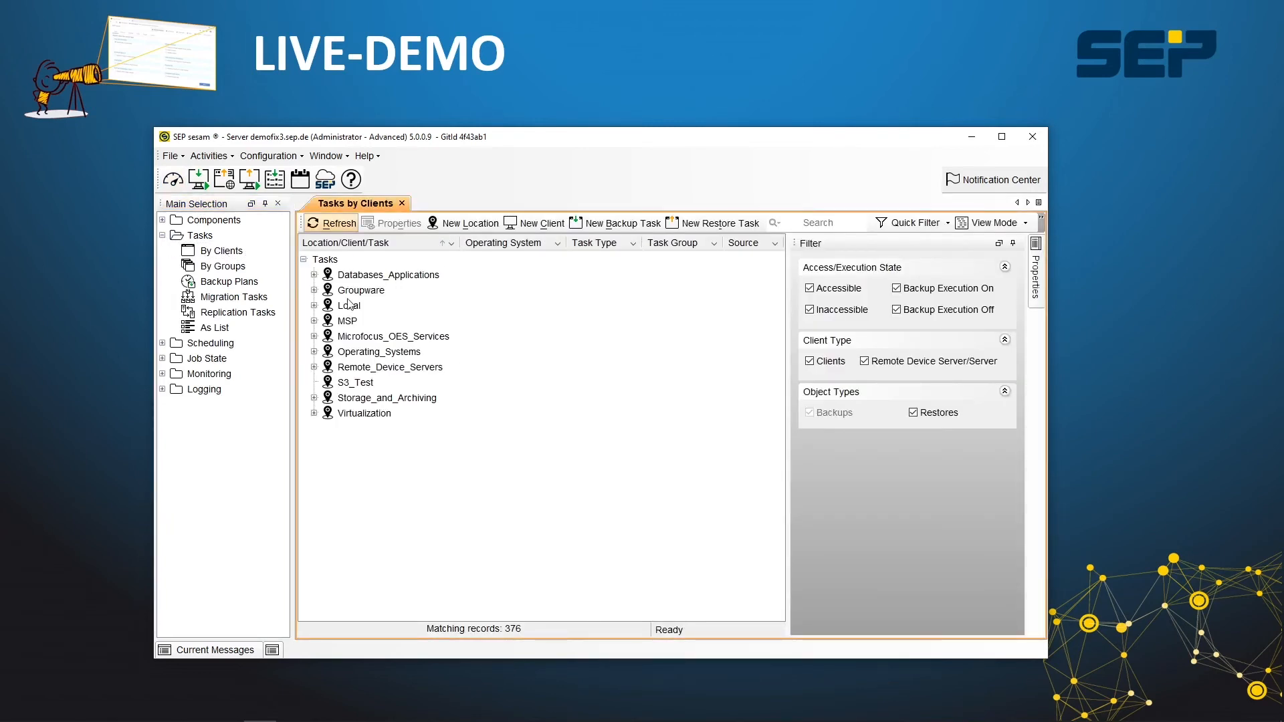
{"action": "left_click", "coordinate": [314, 413]}
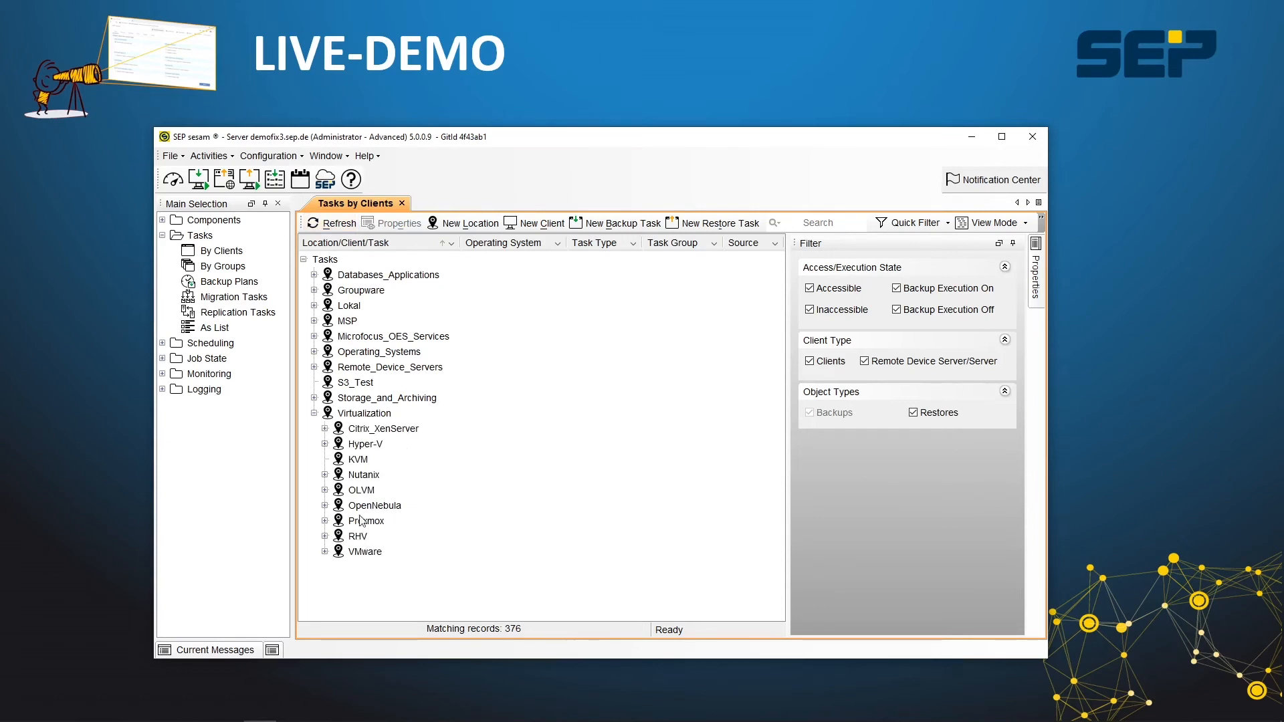
{"action": "left_click", "coordinate": [325, 506]}
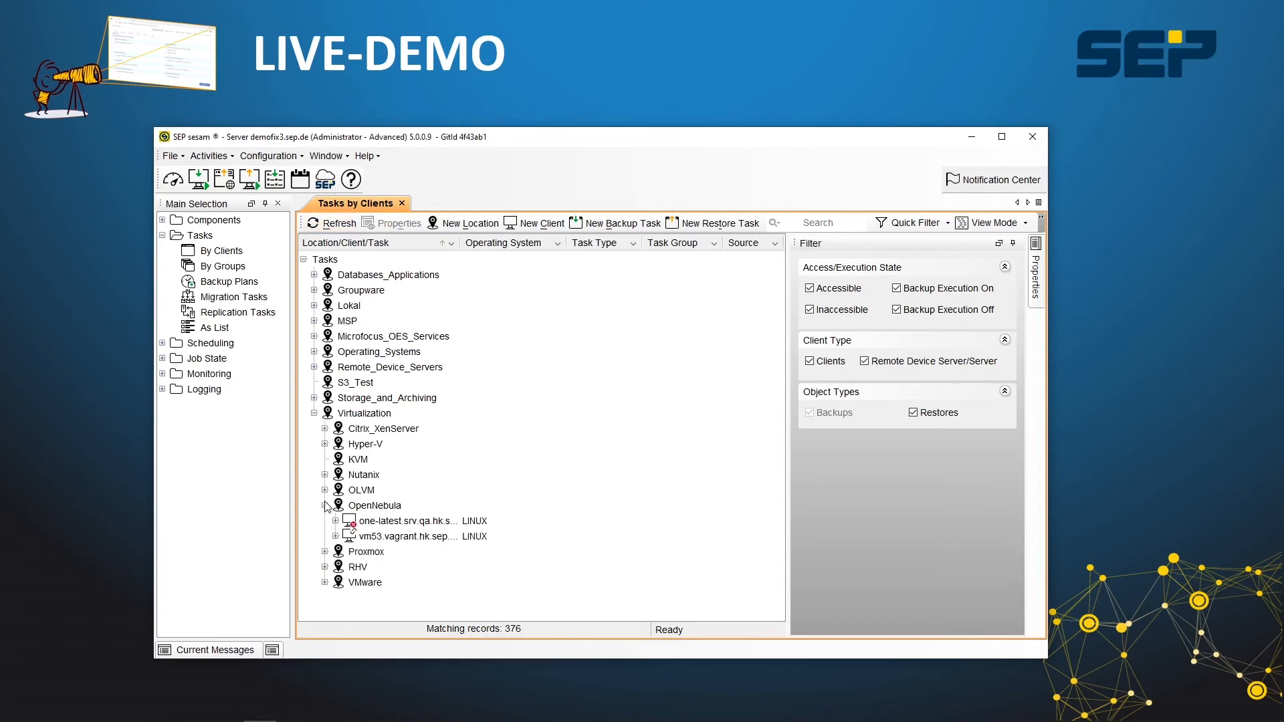
{"action": "left_click", "coordinate": [401, 523]}
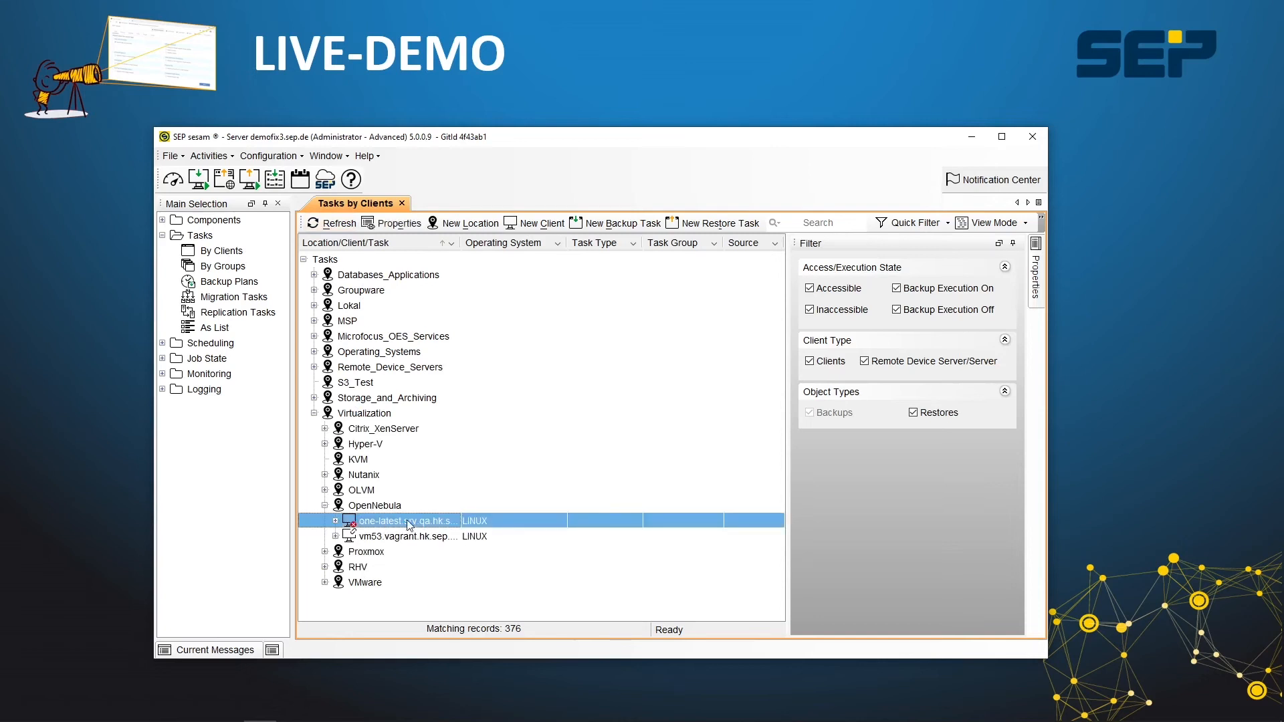
- Open the selected client's properties, view the available virtualization server types, and close the properties without changes
{"action": "left_click", "coordinate": [398, 224]}
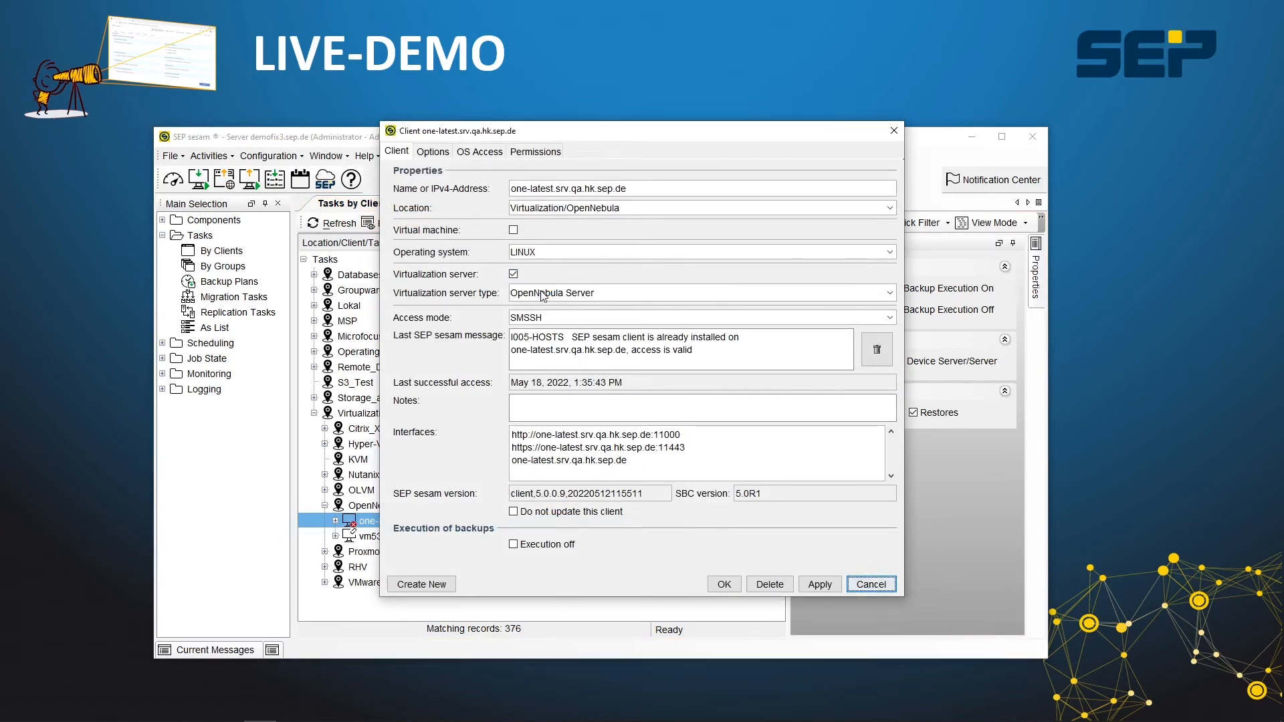
{"action": "left_click", "coordinate": [543, 295]}
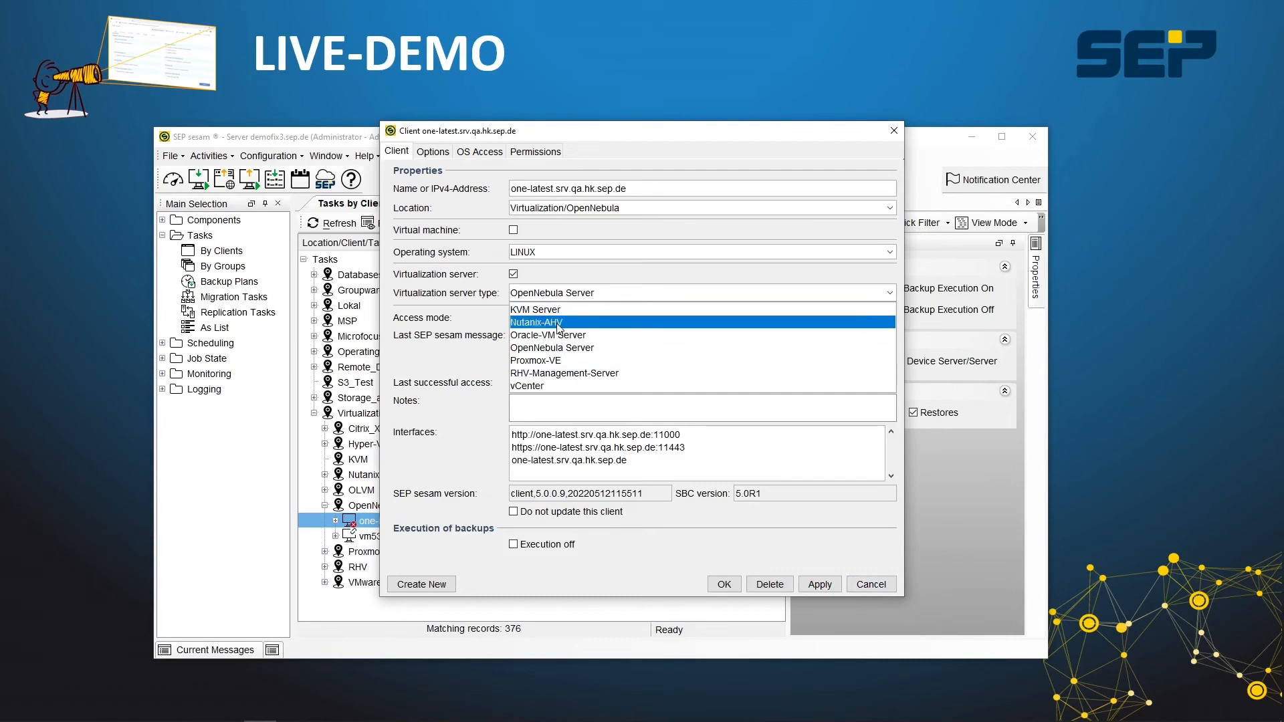
{"action": "left_click", "coordinate": [889, 583]}
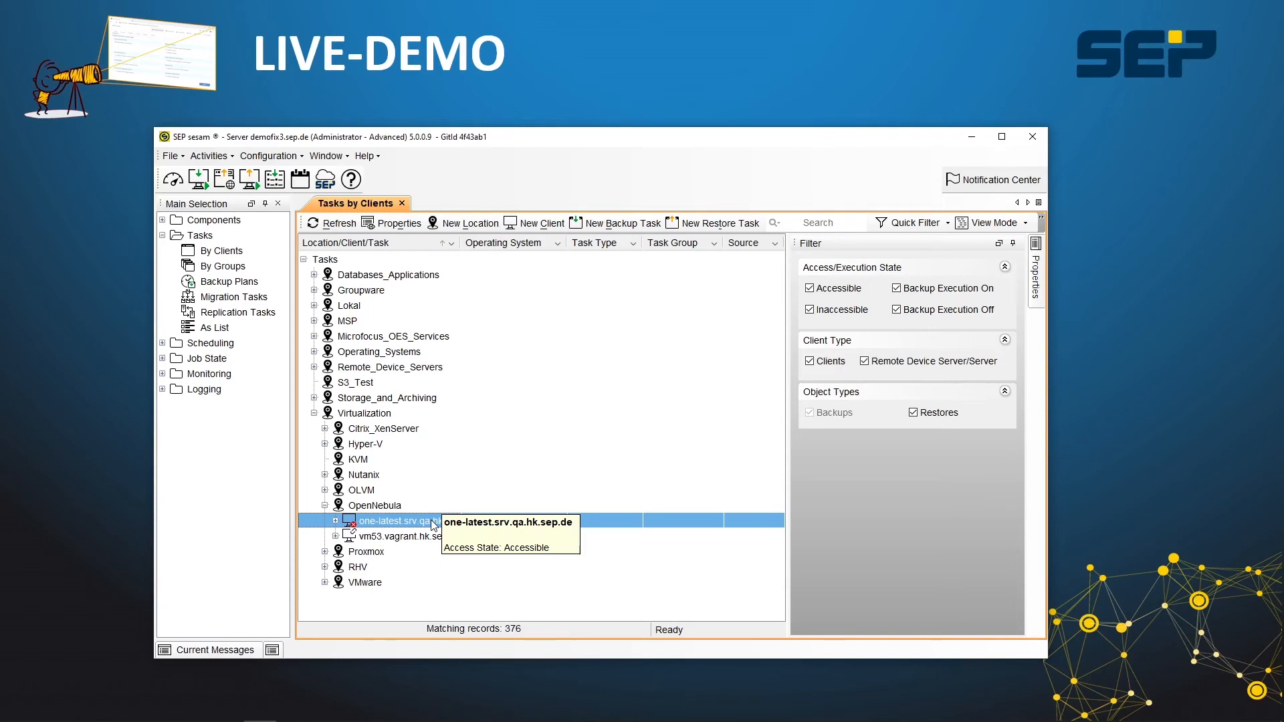
- Begin a new backup task for the one-latest.srv.qa.hk.sep.de client and look through the available task types, keeping Path Backup
{"action": "left_click", "coordinate": [619, 224]}
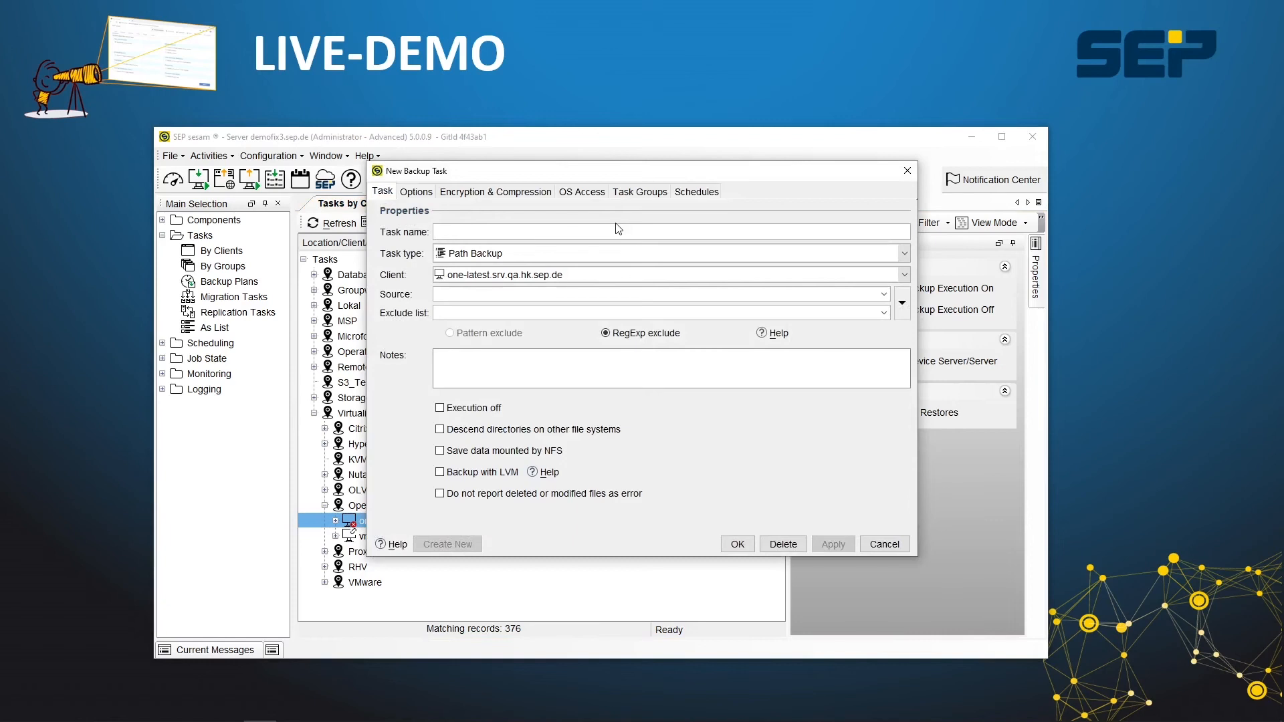
{"action": "left_click", "coordinate": [502, 255]}
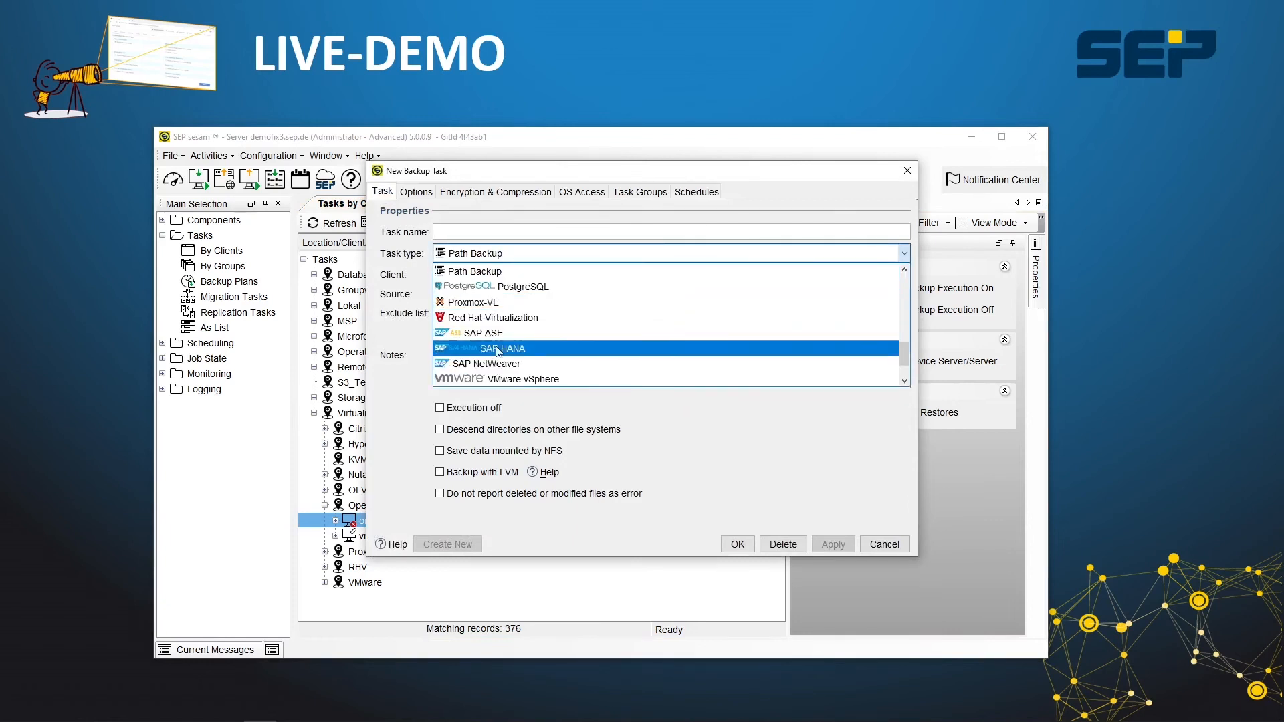
{"action": "left_click_drag", "start_coordinate": [908, 359], "coordinate": [907, 270]}
{"action": "left_click", "coordinate": [674, 254]}
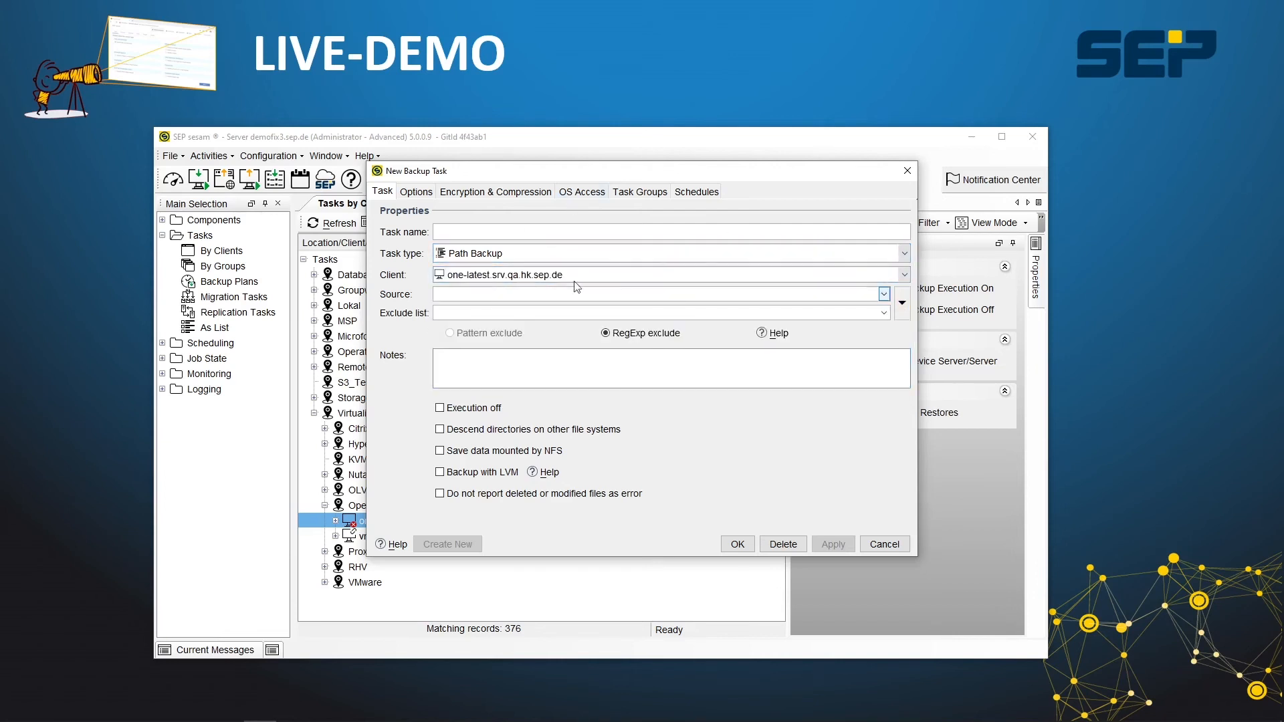
- Choose VM 20 under OpenNebula ONE as the new task's backup source, and cancel the task without saving
{"action": "left_click", "coordinate": [902, 305]}
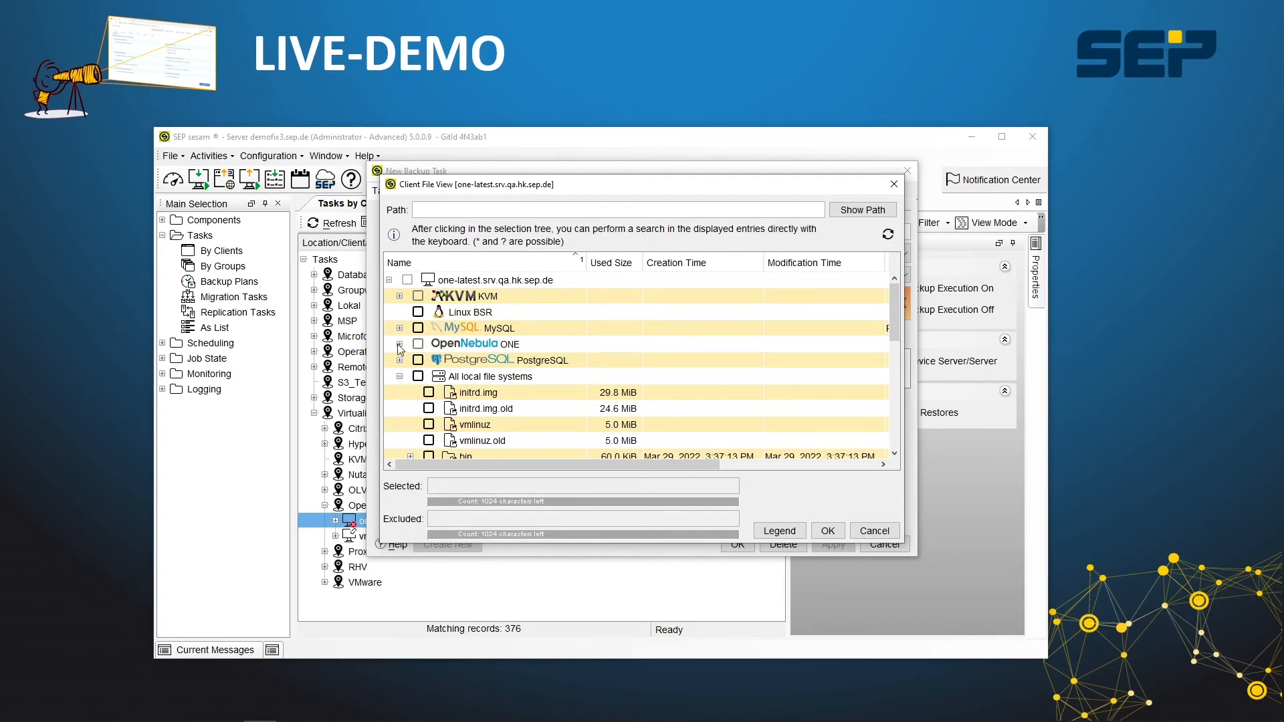
{"action": "left_click", "coordinate": [452, 344]}
{"action": "double_click", "coordinate": [451, 343]}
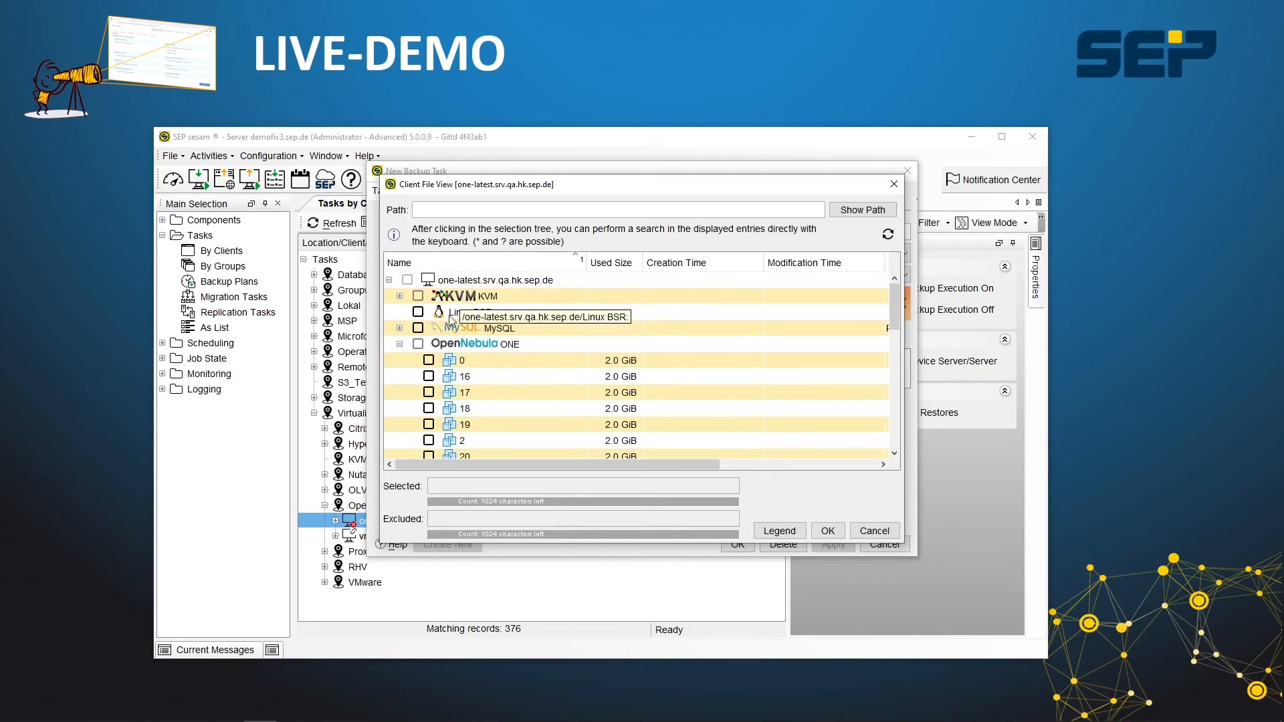
{"action": "scroll", "coordinate": [713, 380], "scroll_direction": "down", "scroll_amount": 2}
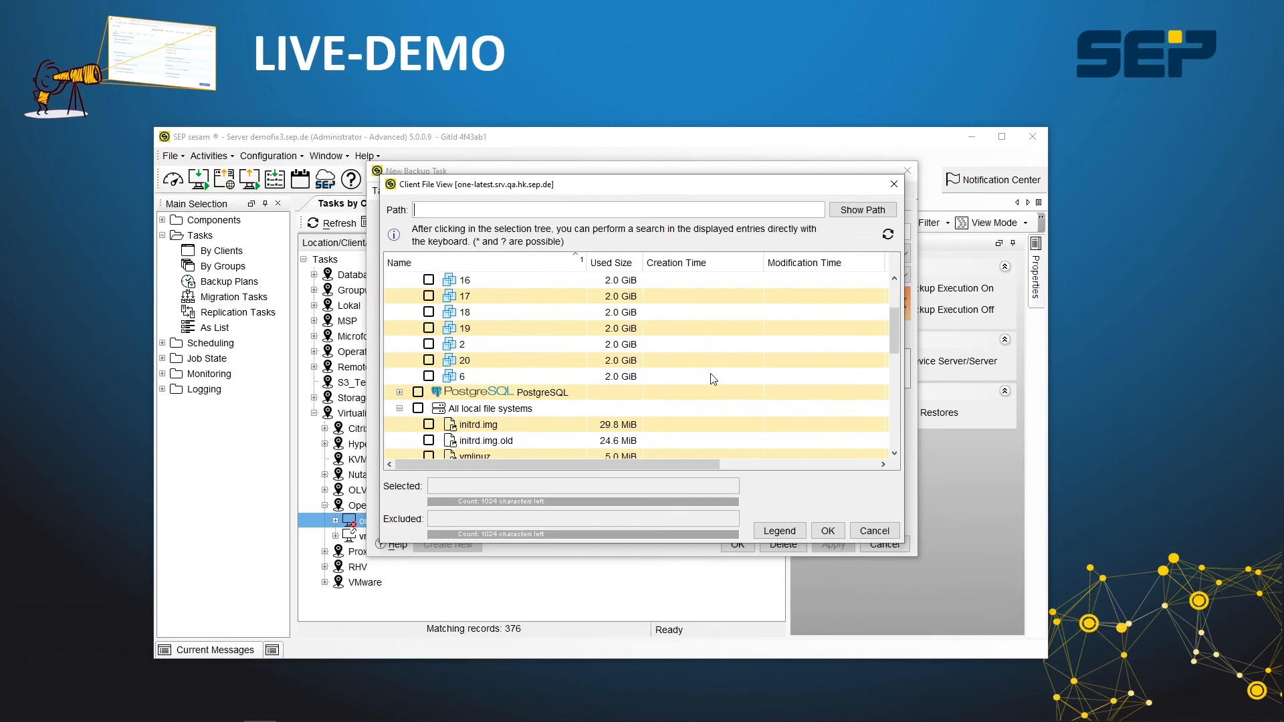
{"action": "scroll", "coordinate": [713, 379], "scroll_direction": "up", "scroll_amount": 1}
{"action": "left_click", "coordinate": [434, 406]}
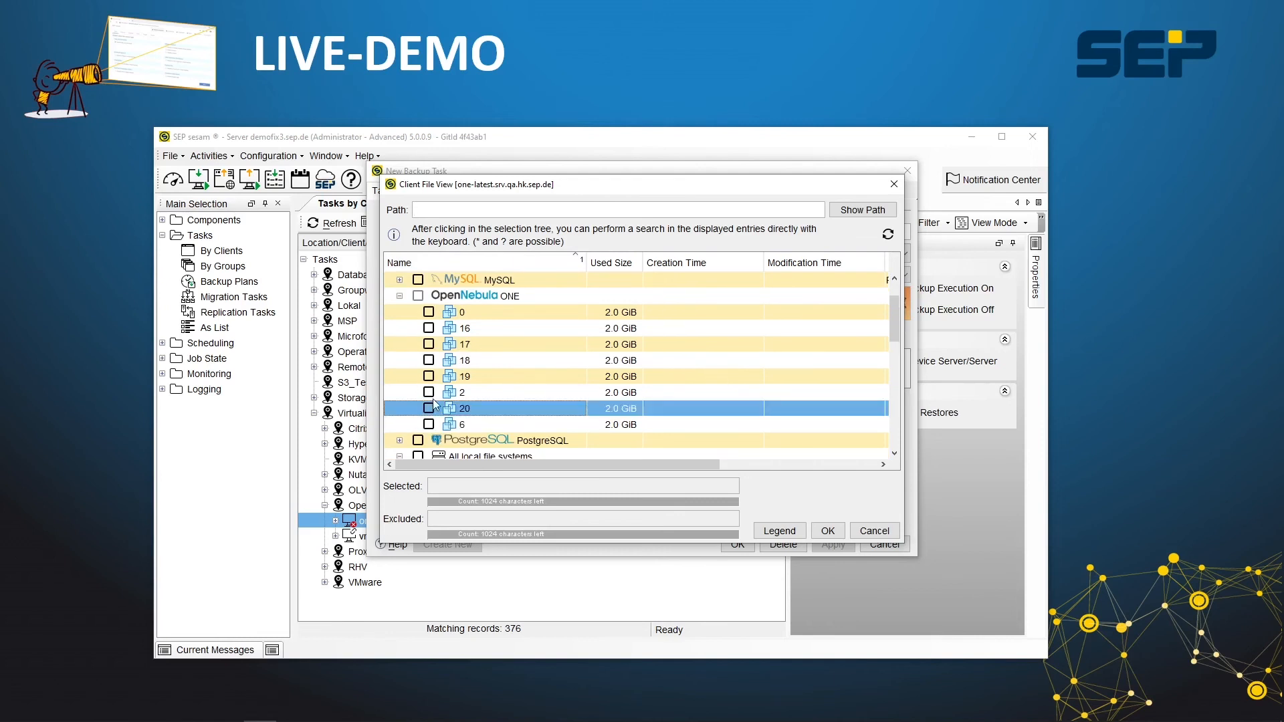
{"action": "left_click", "coordinate": [428, 408]}
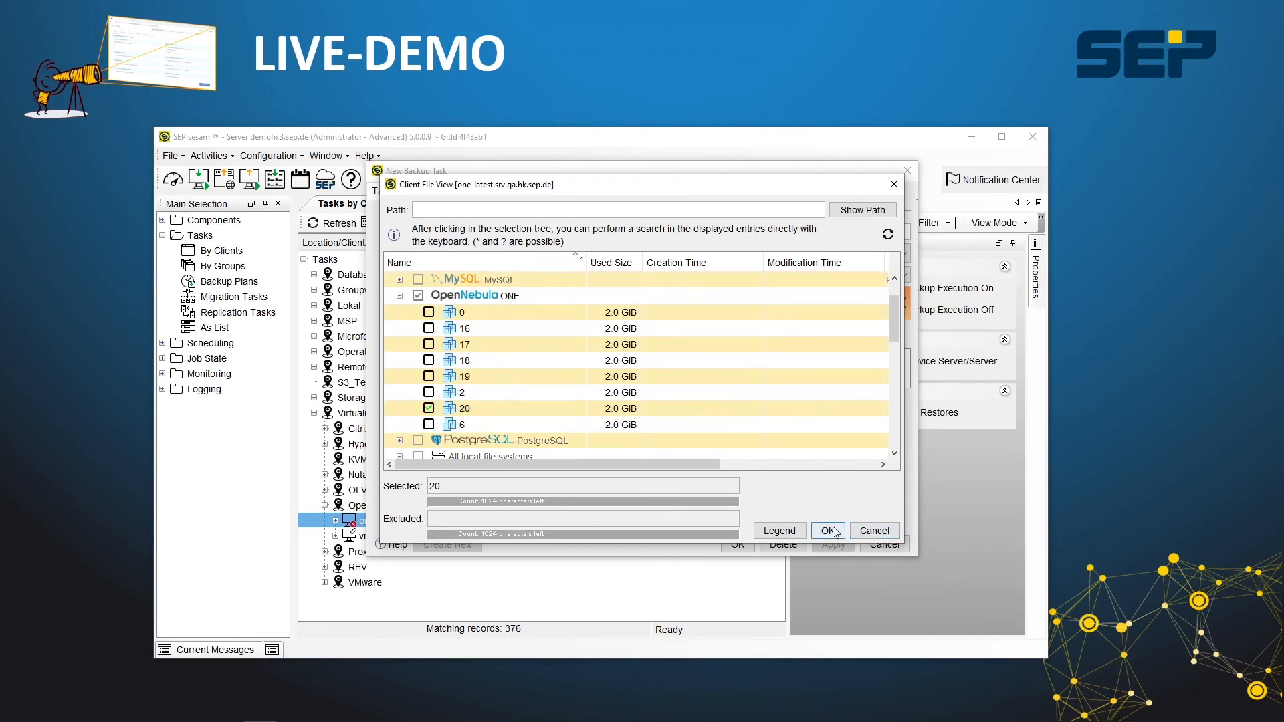
{"action": "left_click", "coordinate": [829, 531]}
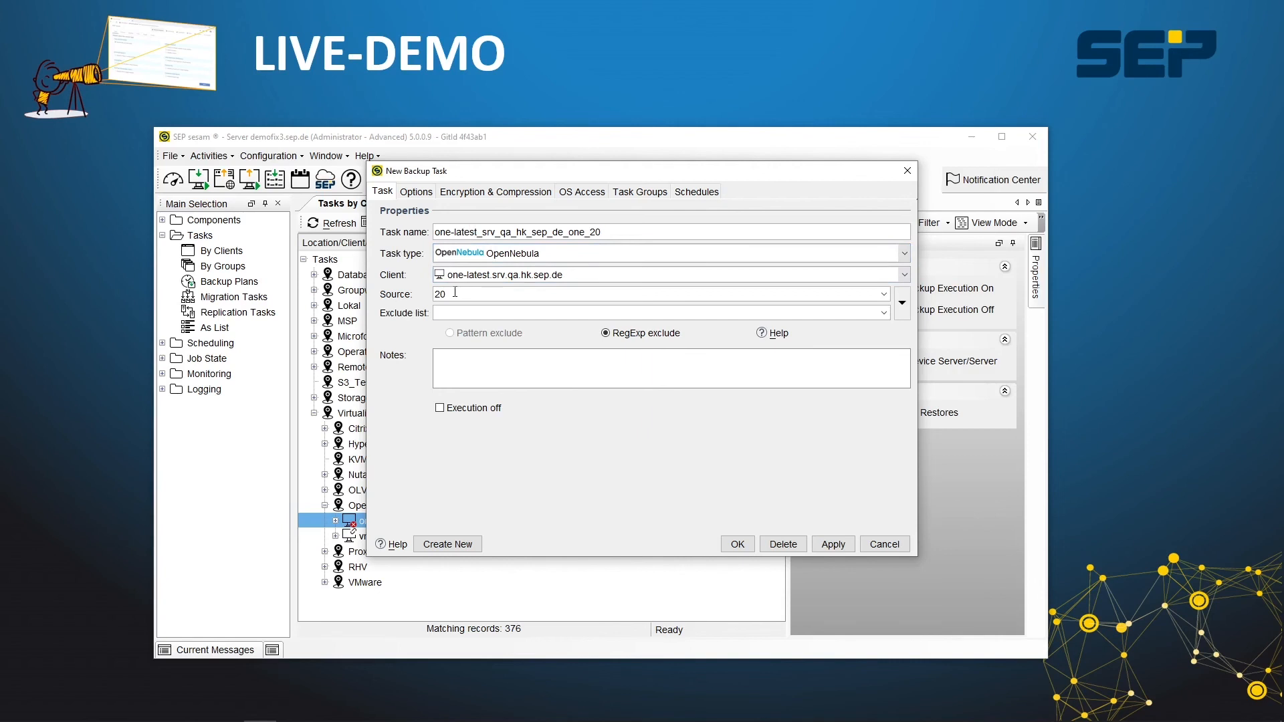
{"action": "left_click", "coordinate": [883, 545]}
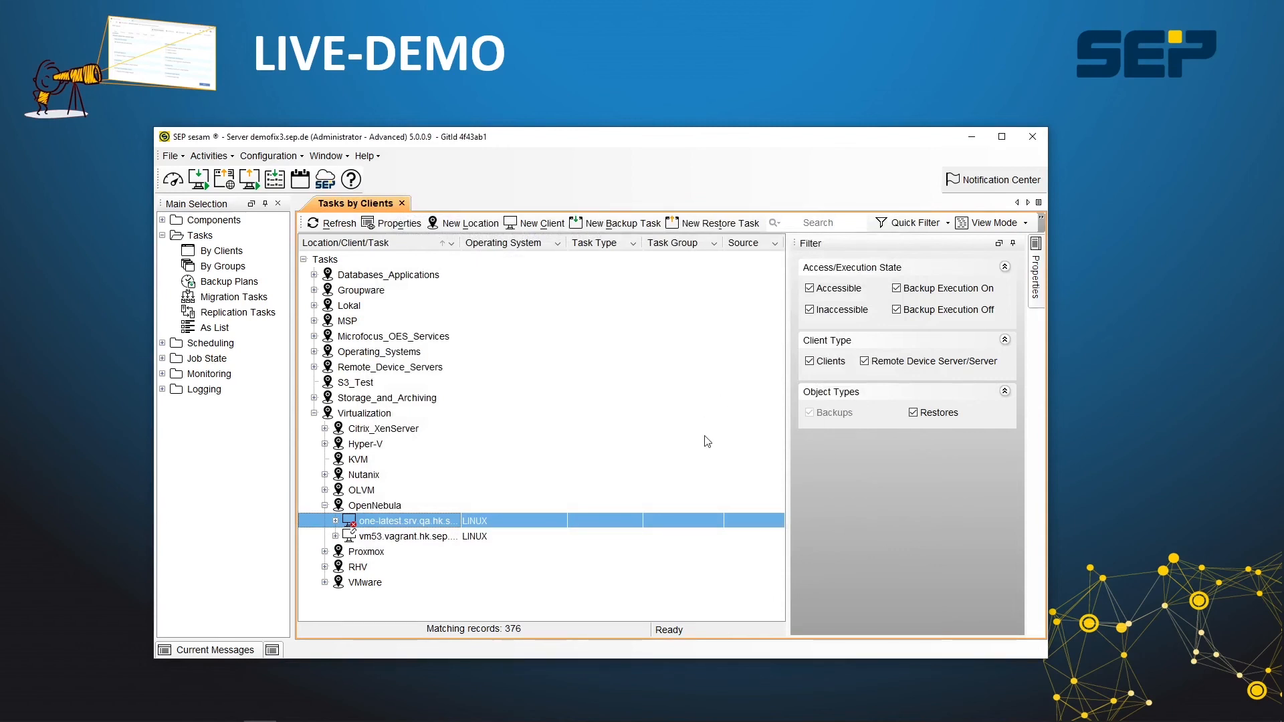
- Open Manage VM Tasks for the one-latest.srv.qa.hk.sep.de client, examine the VM lists and task groups, and close the window
{"action": "right_click", "coordinate": [397, 523]}
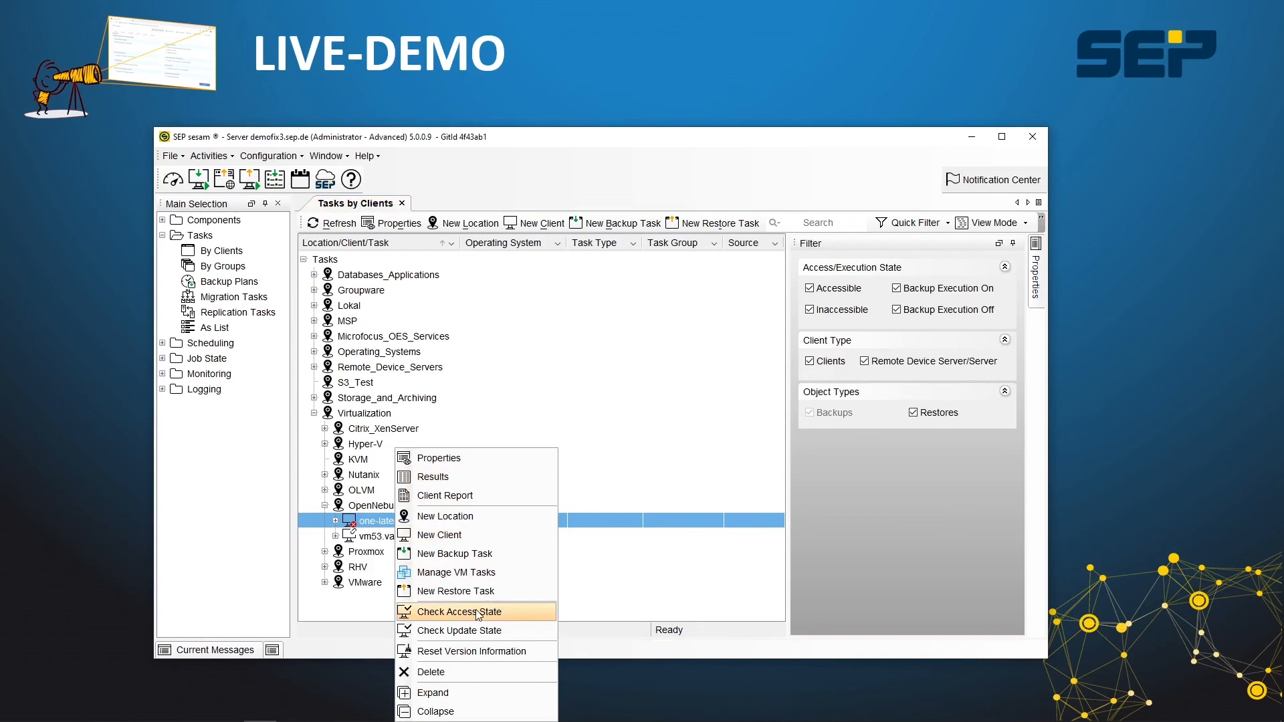
{"action": "right_click", "coordinate": [382, 522]}
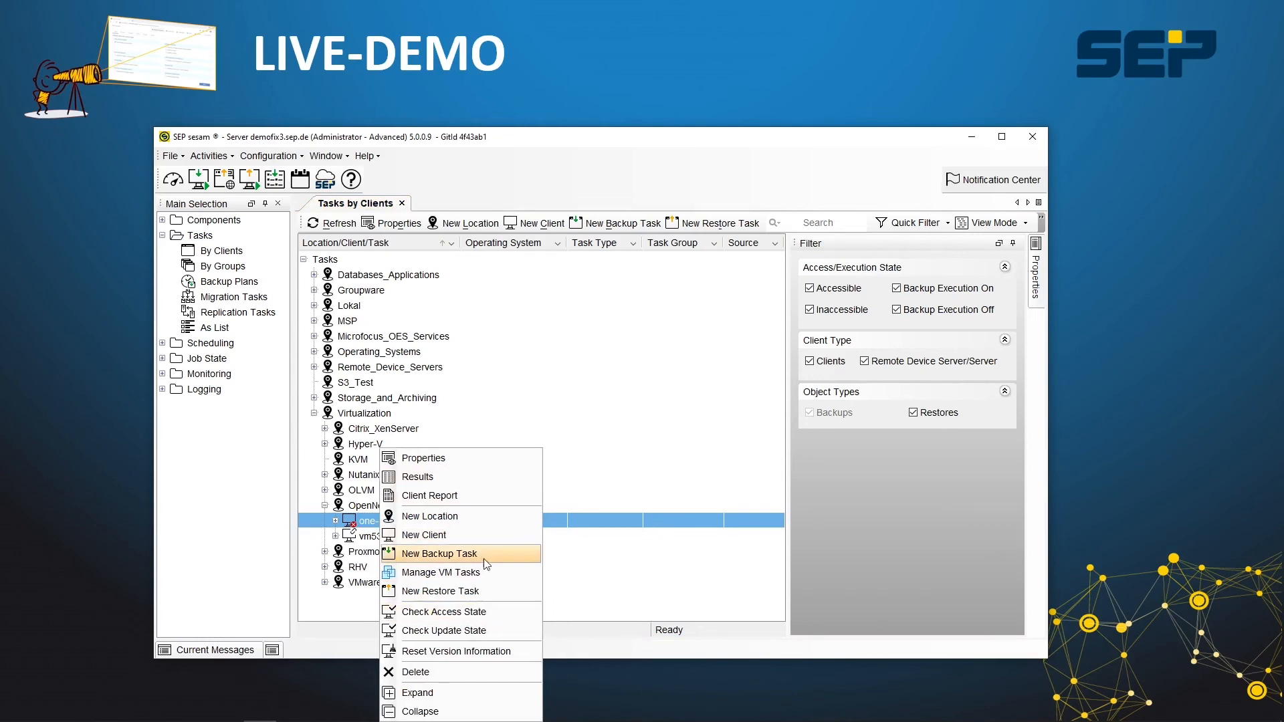
{"action": "left_click", "coordinate": [492, 572]}
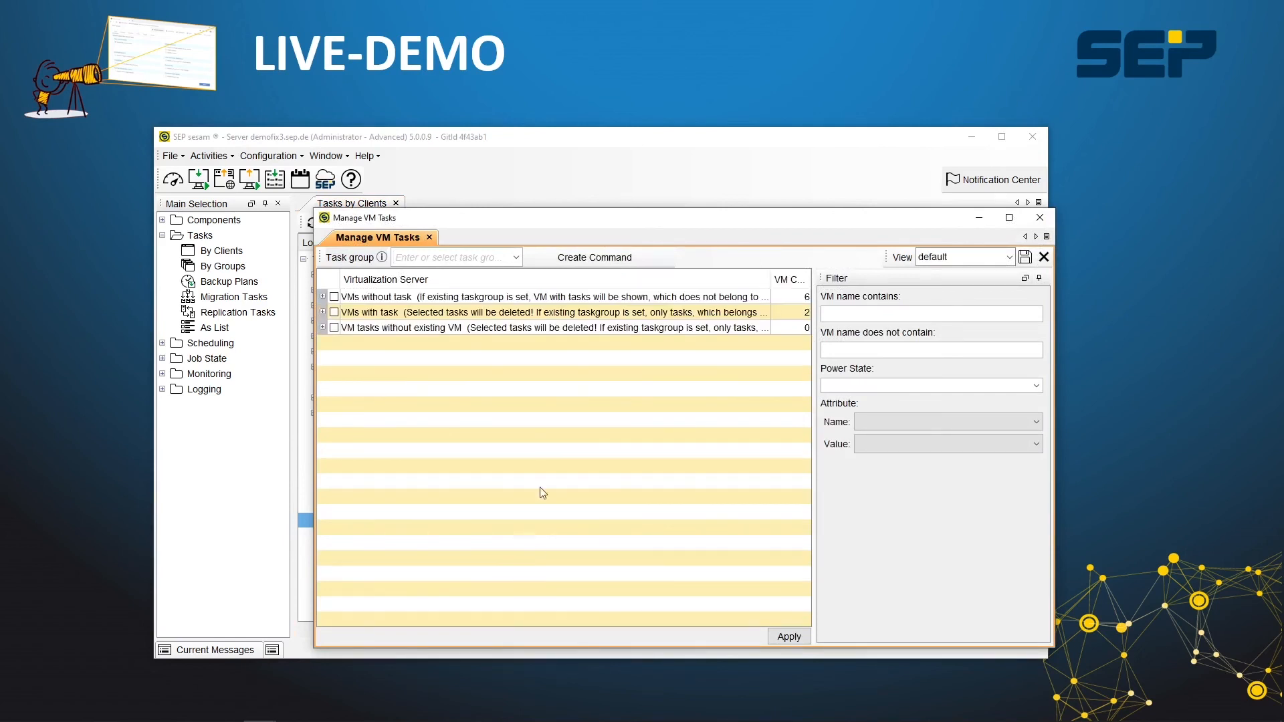
{"action": "left_click", "coordinate": [515, 257]}
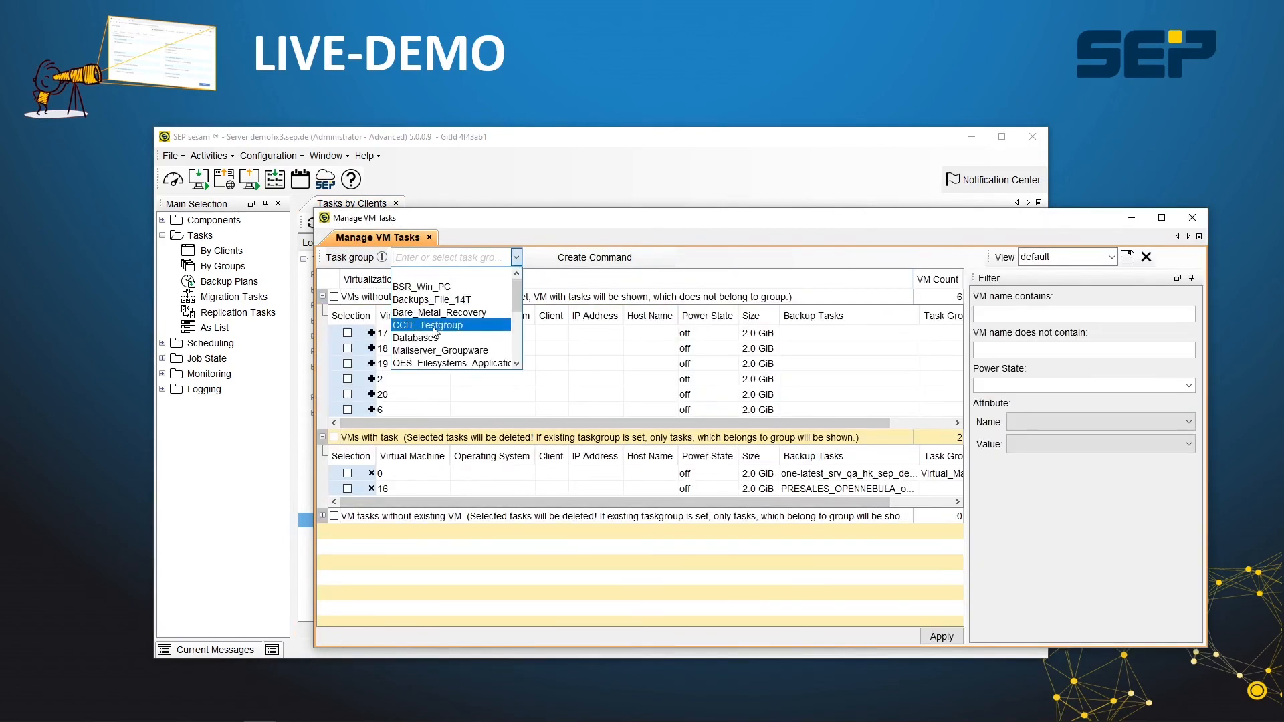
{"action": "left_click", "coordinate": [460, 336]}
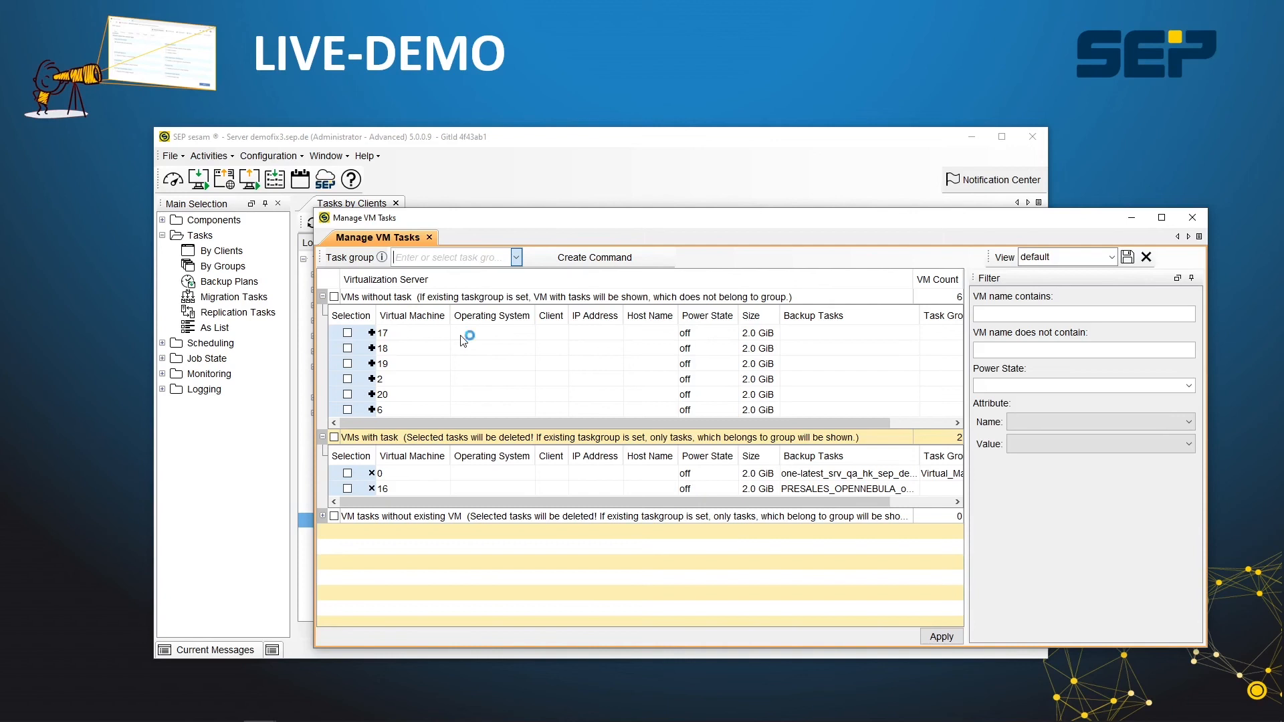
{"action": "left_click", "coordinate": [1195, 217]}
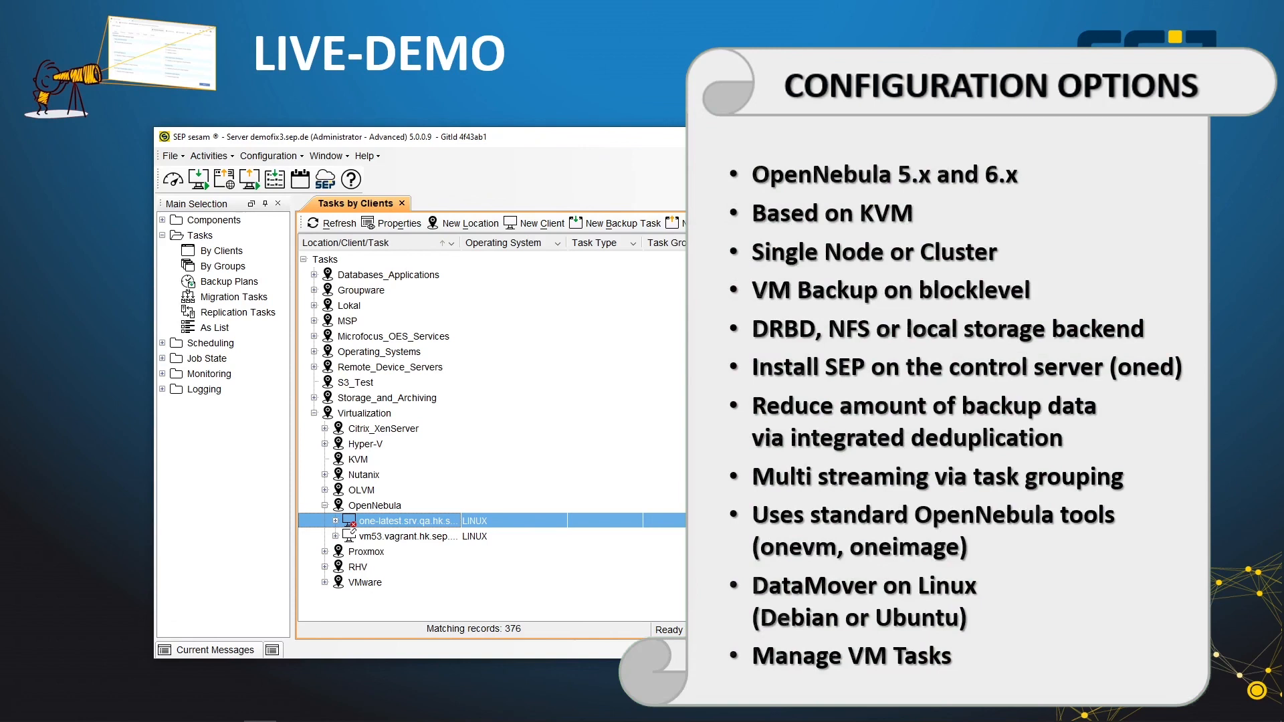